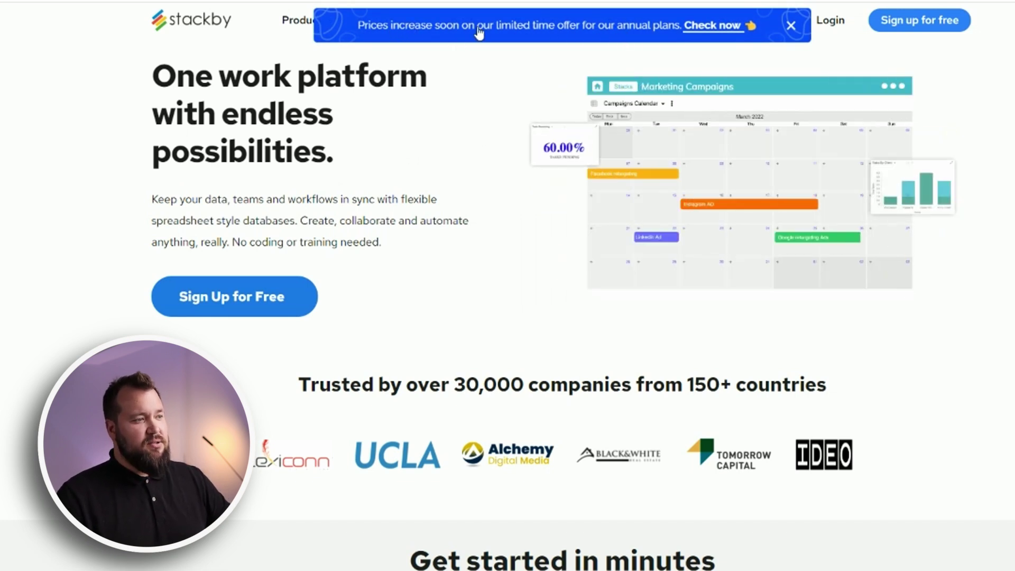
Close the annual-plan price-increase notice and scroll down the landing page.
left_click(791, 26)
scroll(340, 177, "down", 7)
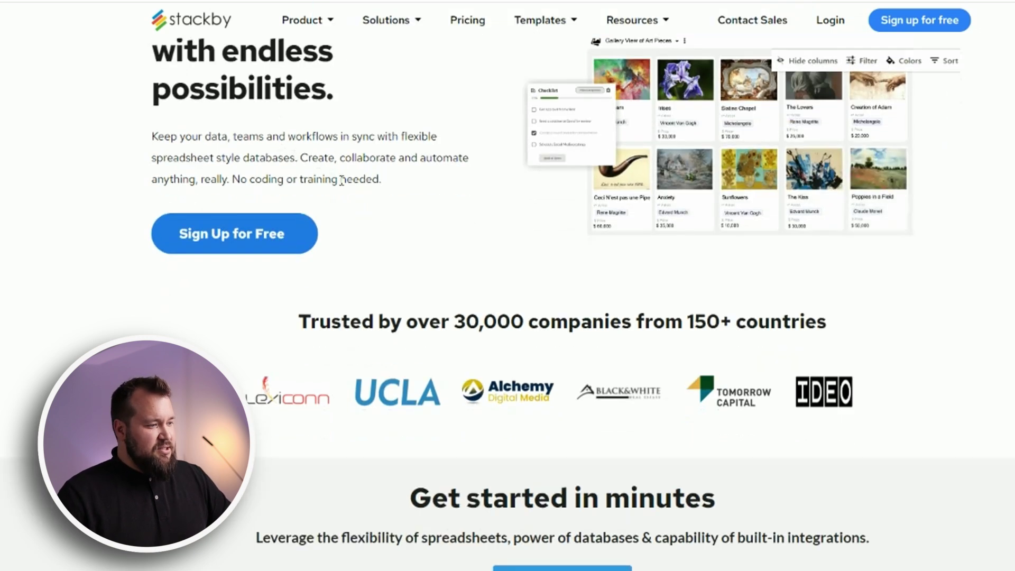
left_click_drag(411, 183, 629, 161)
scroll(528, 175, "down", 1)
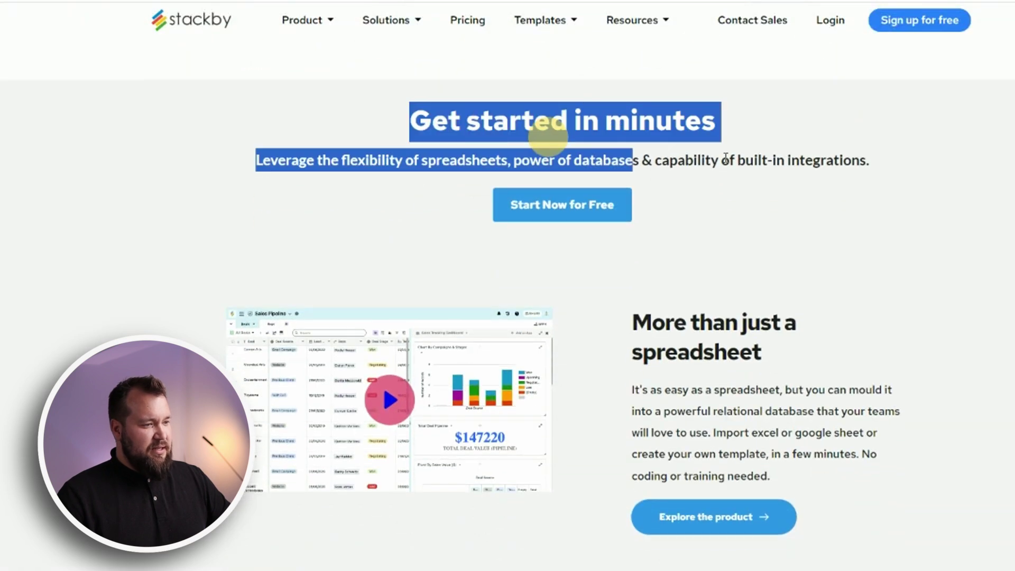
left_click(741, 158)
scroll(809, 281, "up", 8)
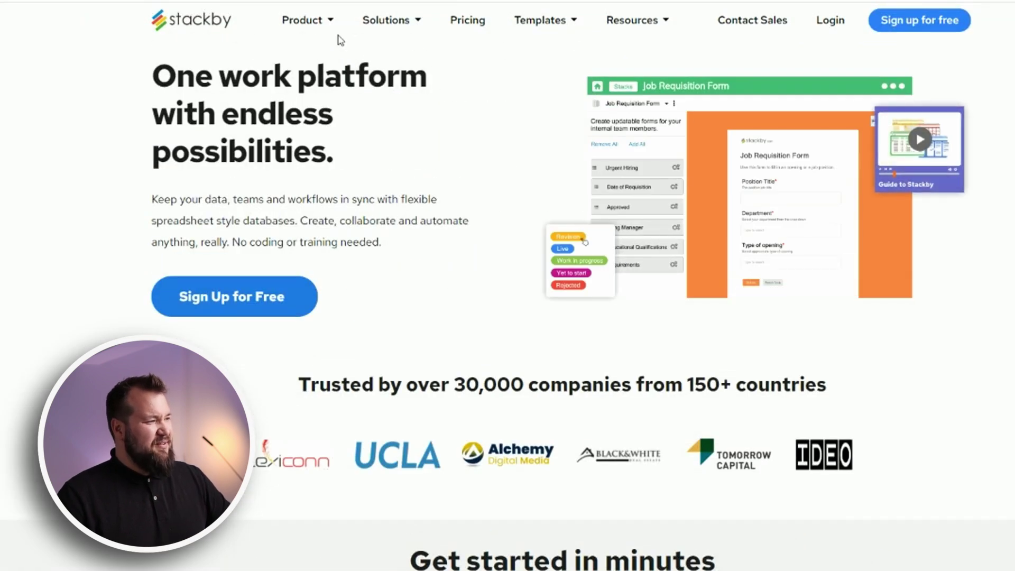
scroll(547, 187, "down", 2)
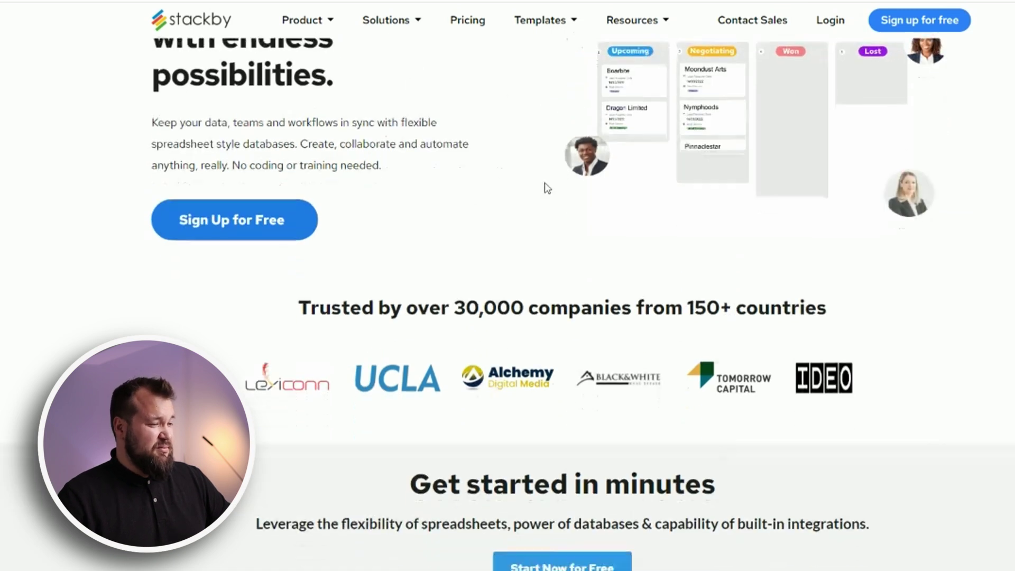
scroll(547, 188, "down", 2)
Highlight parts of the 'over 30,000 companies from 150+' heading.
left_click_drag(331, 204, 660, 204)
left_click(750, 198)
left_click_drag(573, 203, 406, 196)
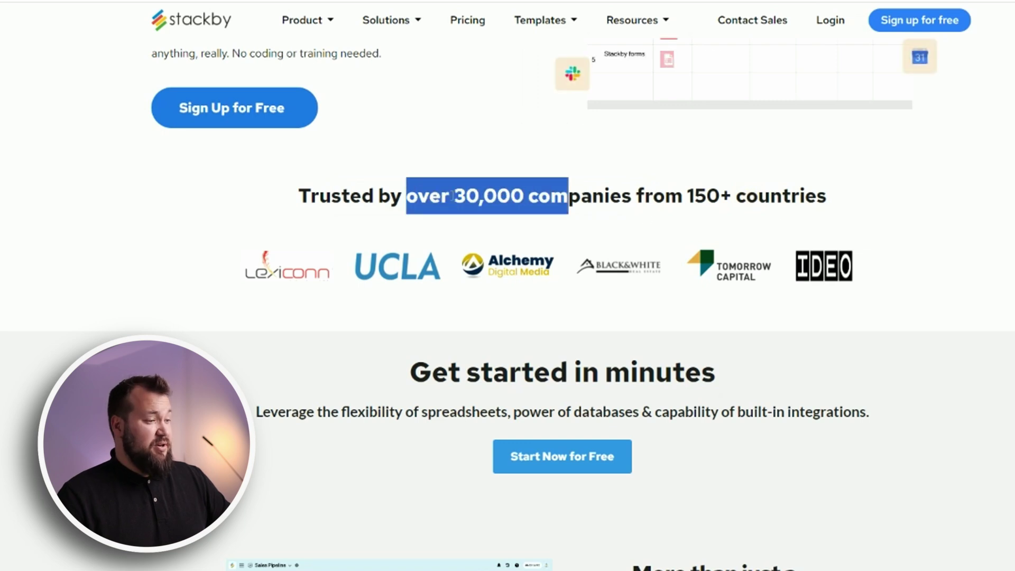
left_click(608, 196)
left_click_drag(694, 196, 501, 196)
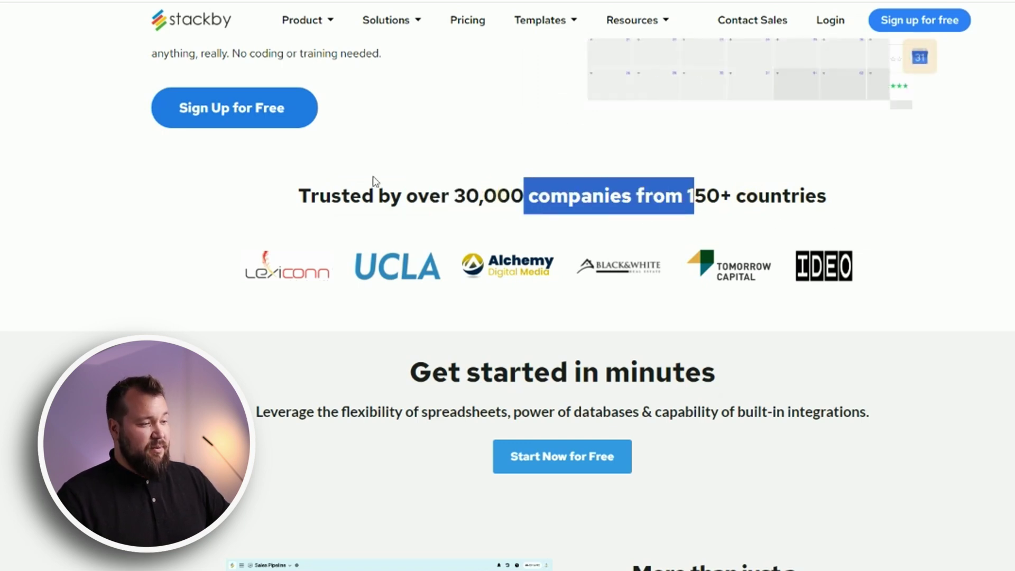
left_click_drag(370, 195, 667, 191)
left_click(732, 196)
Scroll through the remaining sections, highlighting the 'Bring data from your favorite services' heading.
scroll(870, 140, "down", 2)
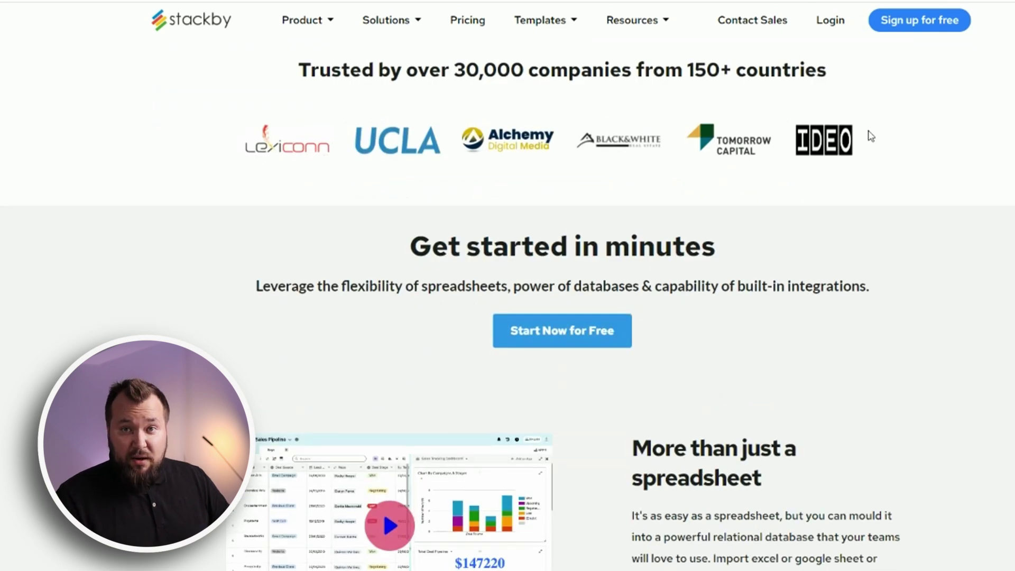
scroll(804, 164, "down", 9)
scroll(725, 338, "up", 5)
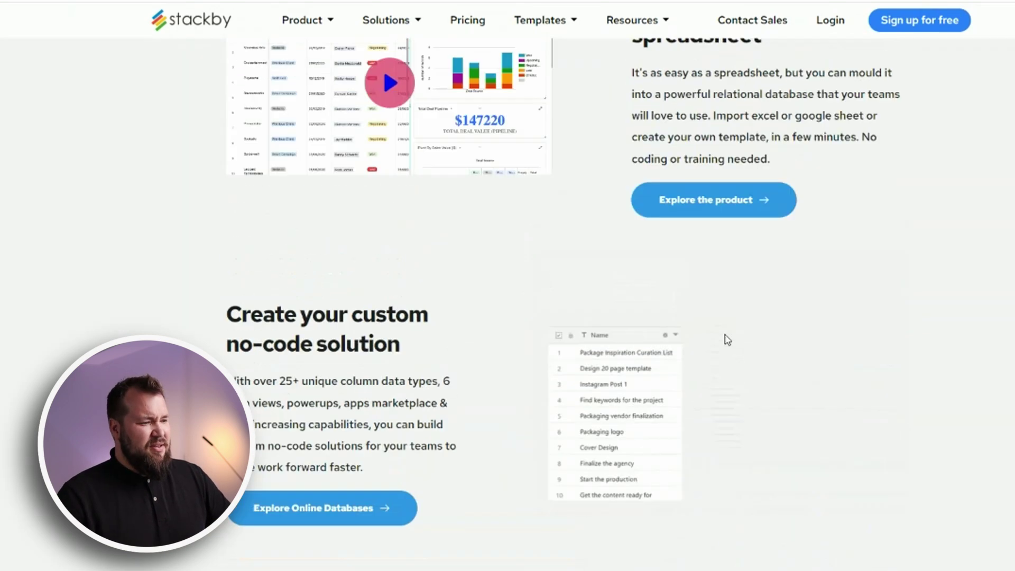
scroll(635, 319, "down", 2)
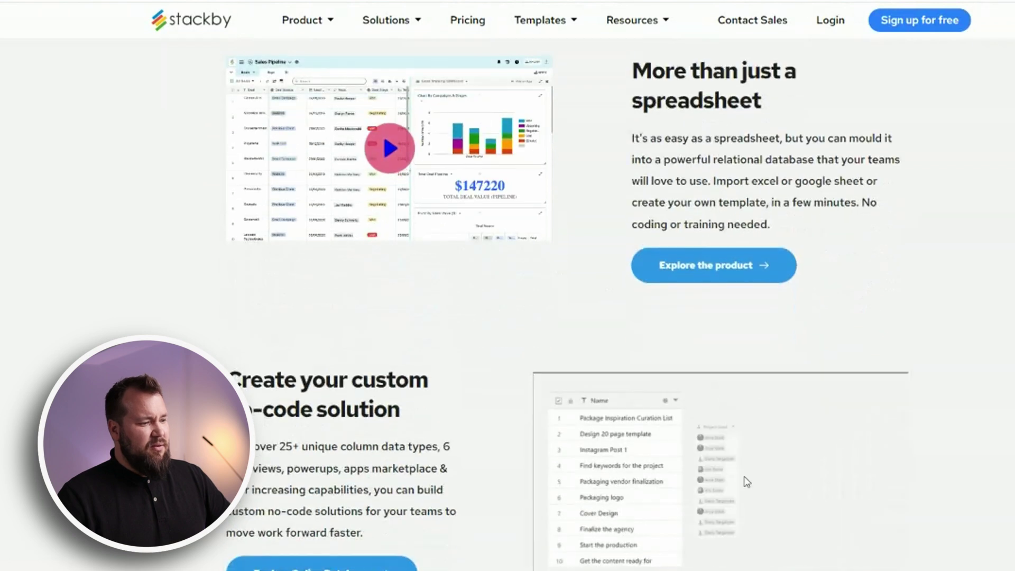
scroll(635, 319, "down", 2)
scroll(512, 195, "down", 4)
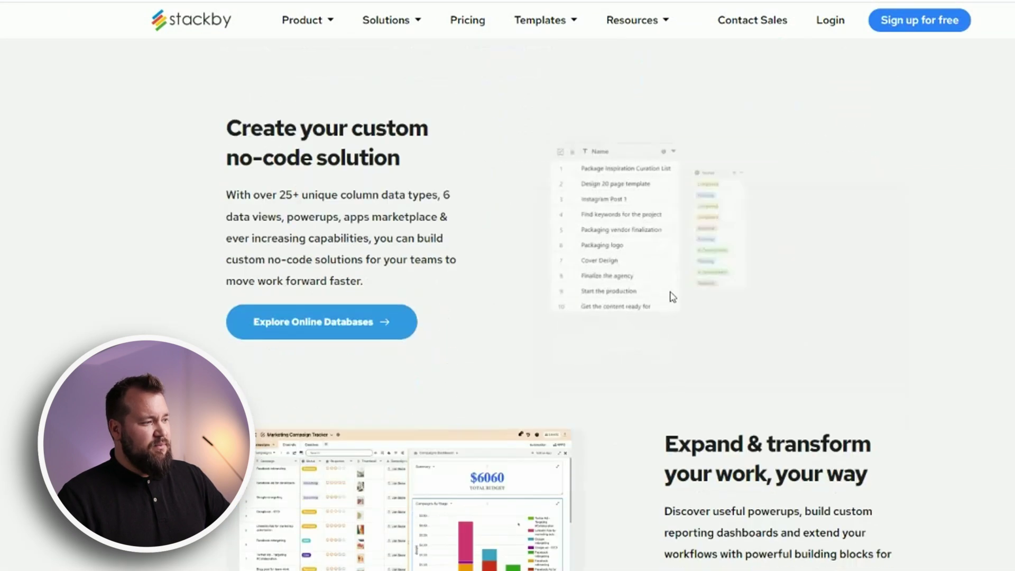
scroll(652, 241, "down", 12)
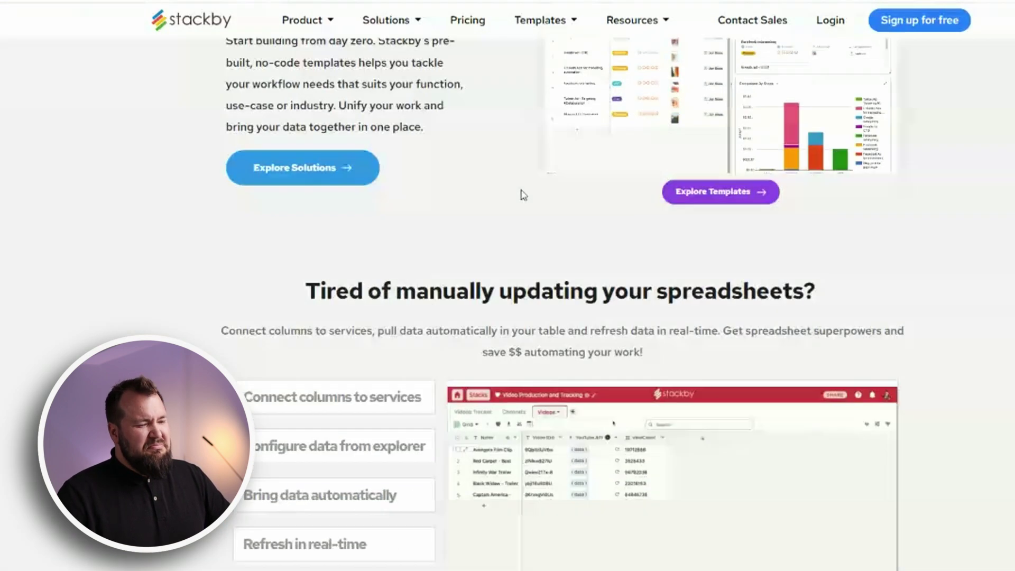
scroll(452, 175, "down", 15)
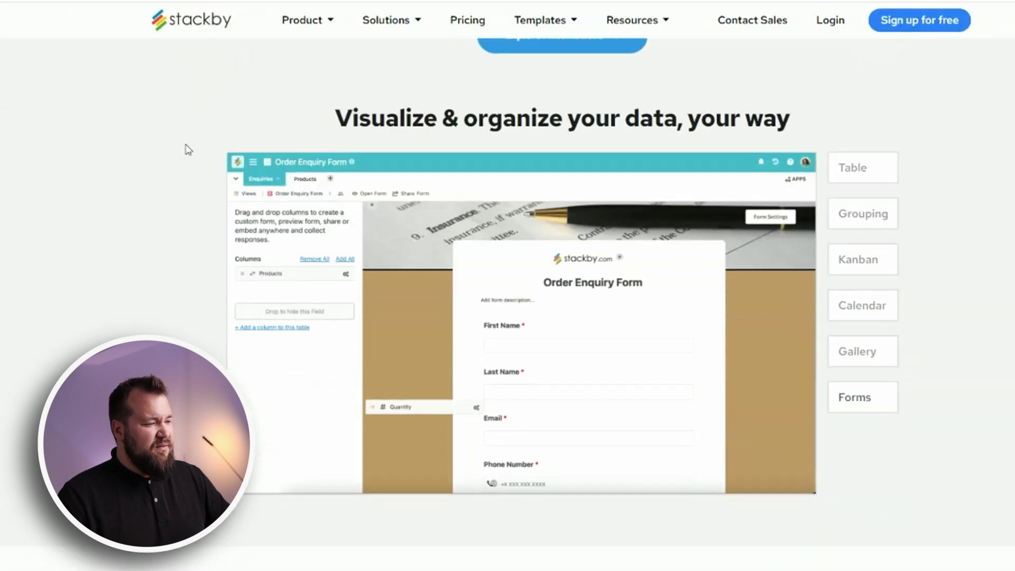
scroll(204, 169, "down", 10)
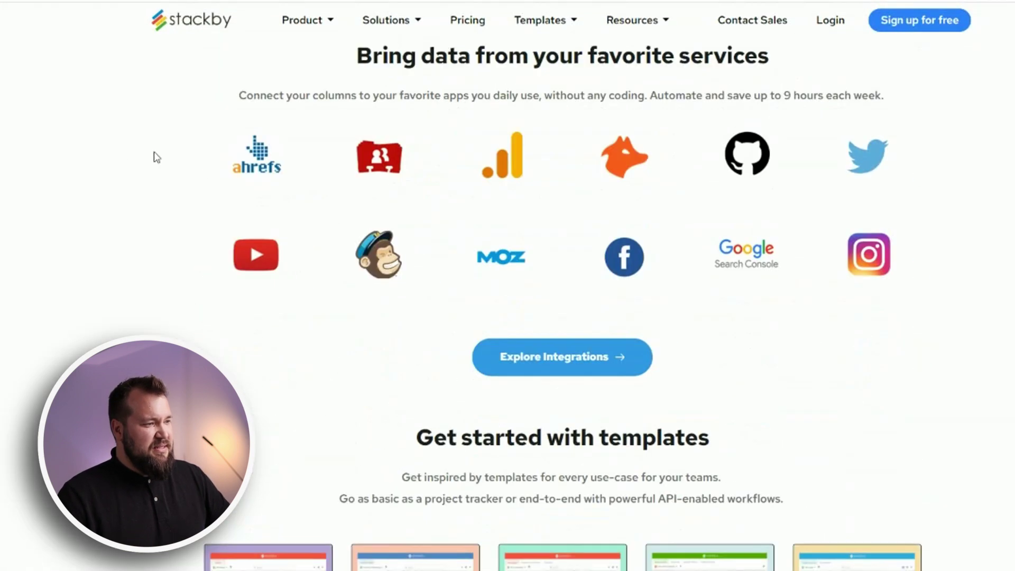
left_click_drag(387, 55, 748, 60)
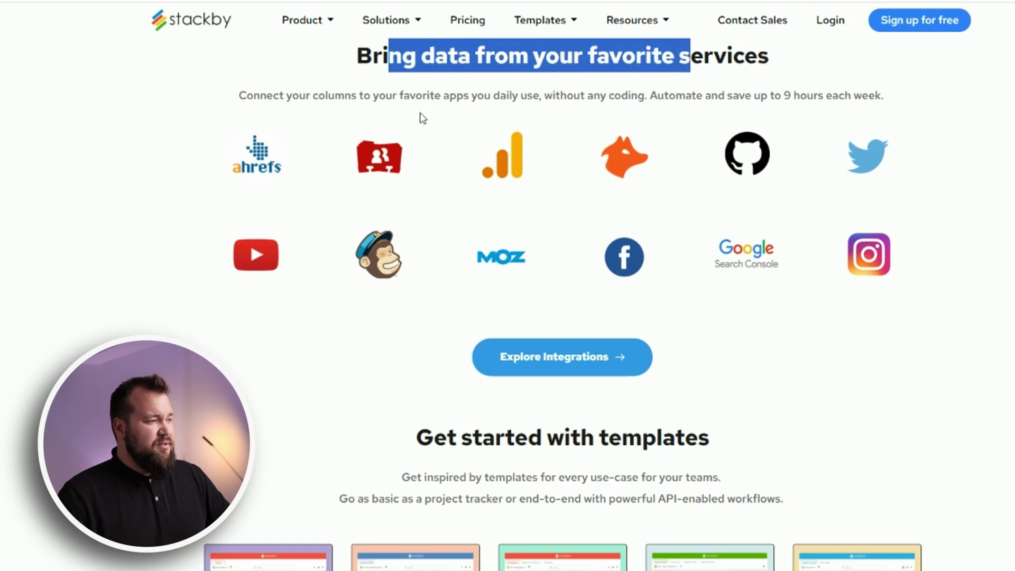
left_click(452, 103)
scroll(539, 174, "down", 15)
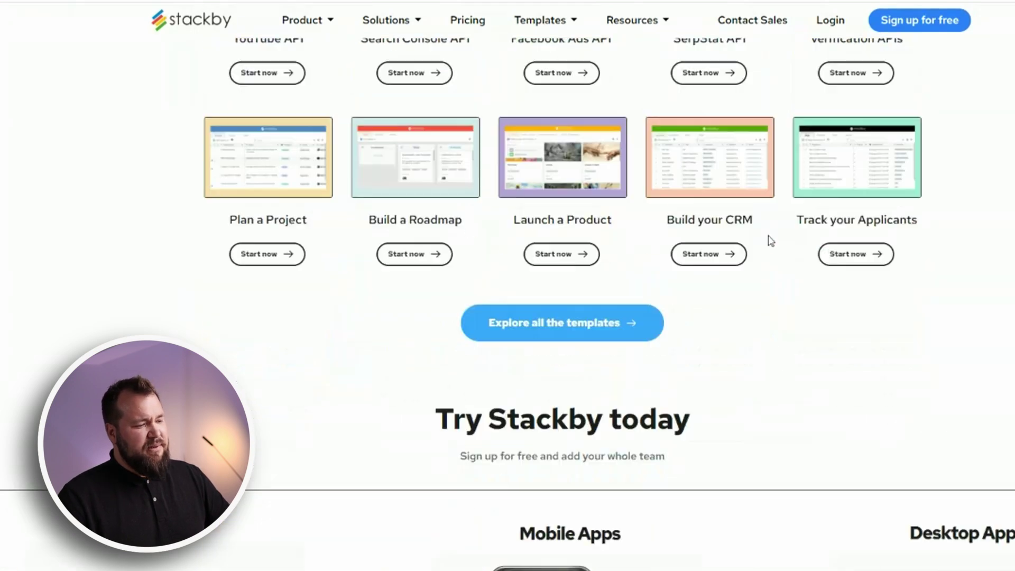
scroll(773, 240, "down", 10)
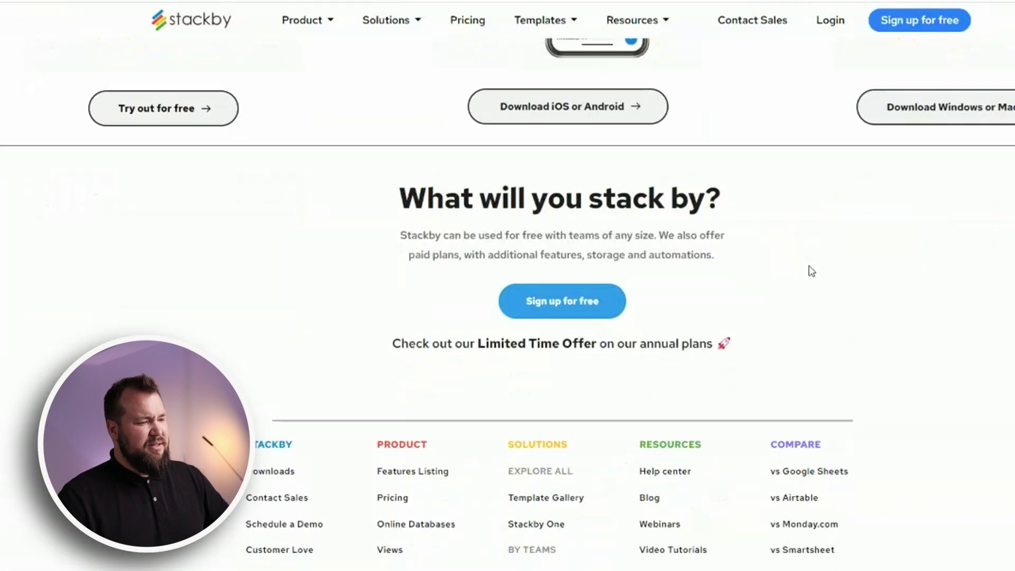
scroll(809, 265, "up", 20)
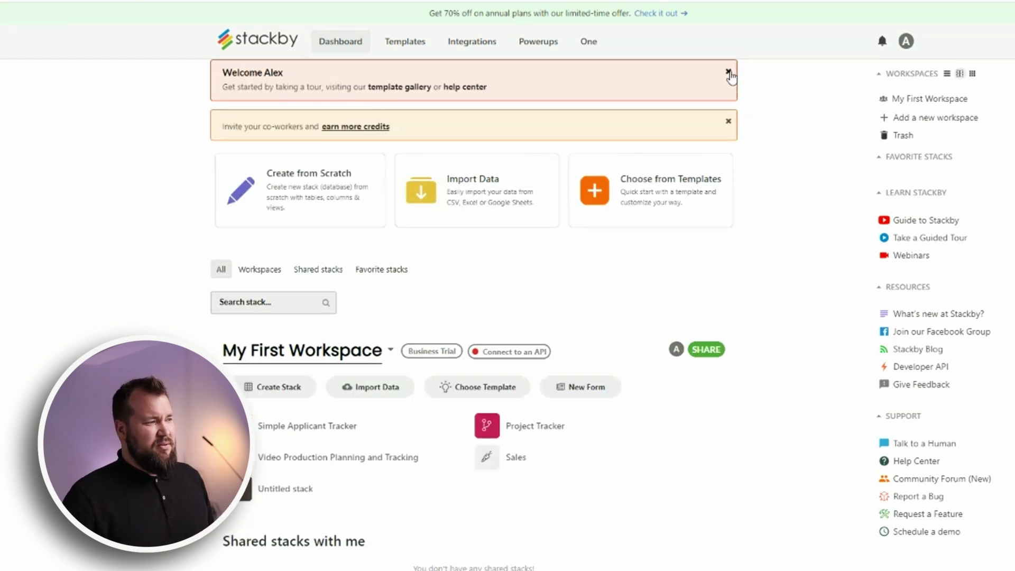
Dismiss the Welcome and invite notices and open the Sales stack's Products table.
left_click(729, 73)
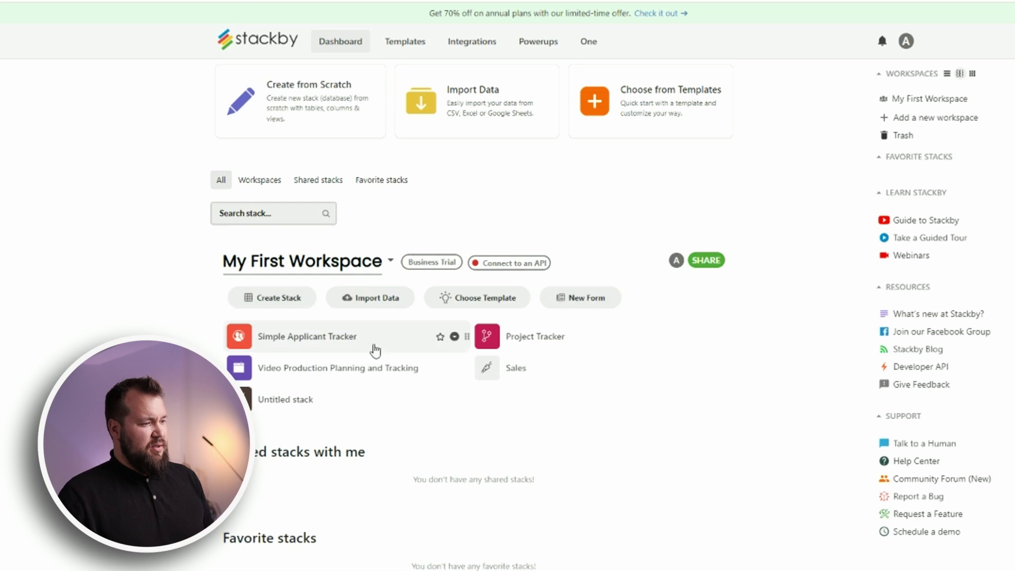
scroll(734, 281, "down", 1)
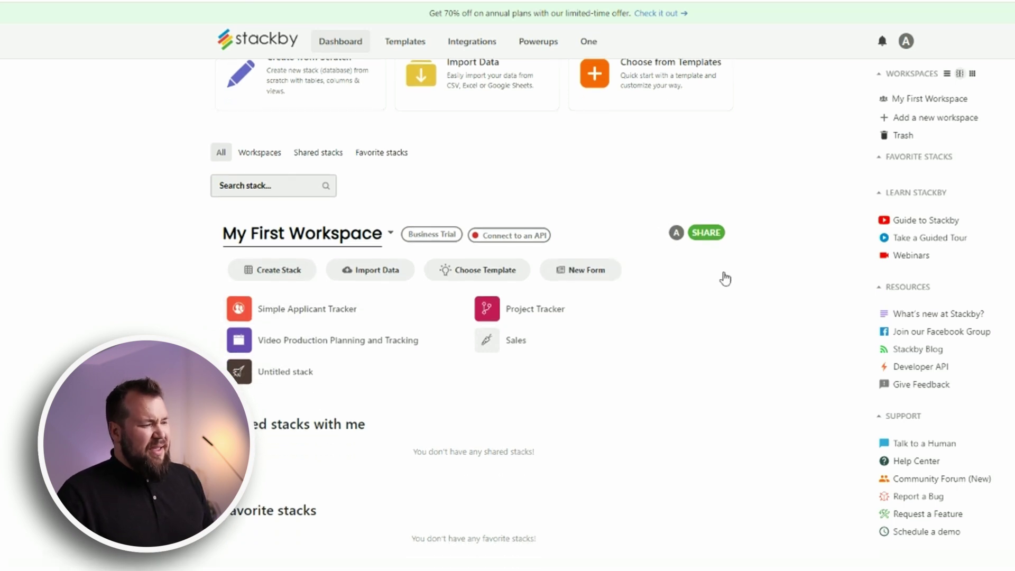
scroll(687, 344, "up", 1)
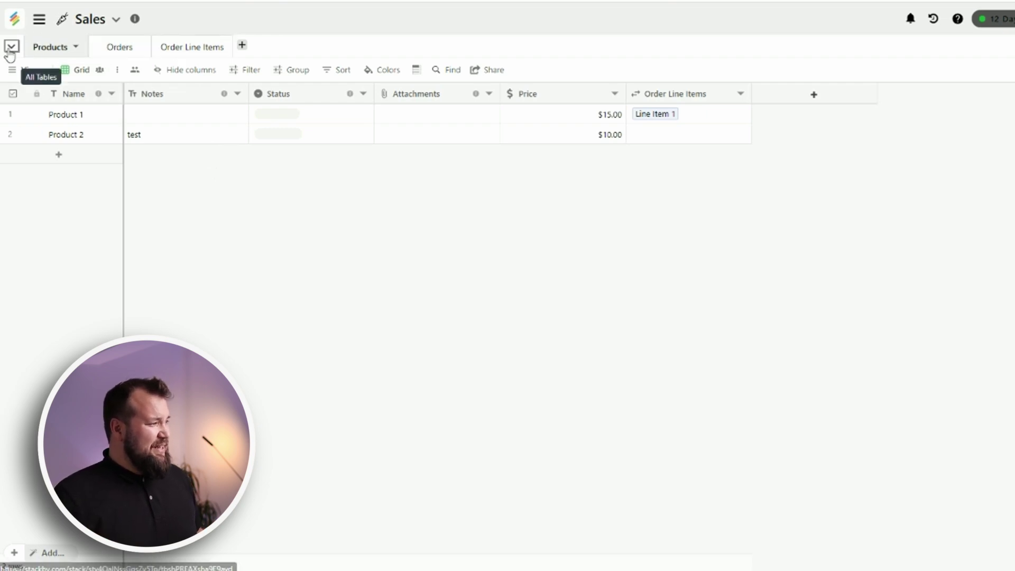
Show the views list and flip through the Orders, Order Line Items and Products tables.
left_click(12, 76)
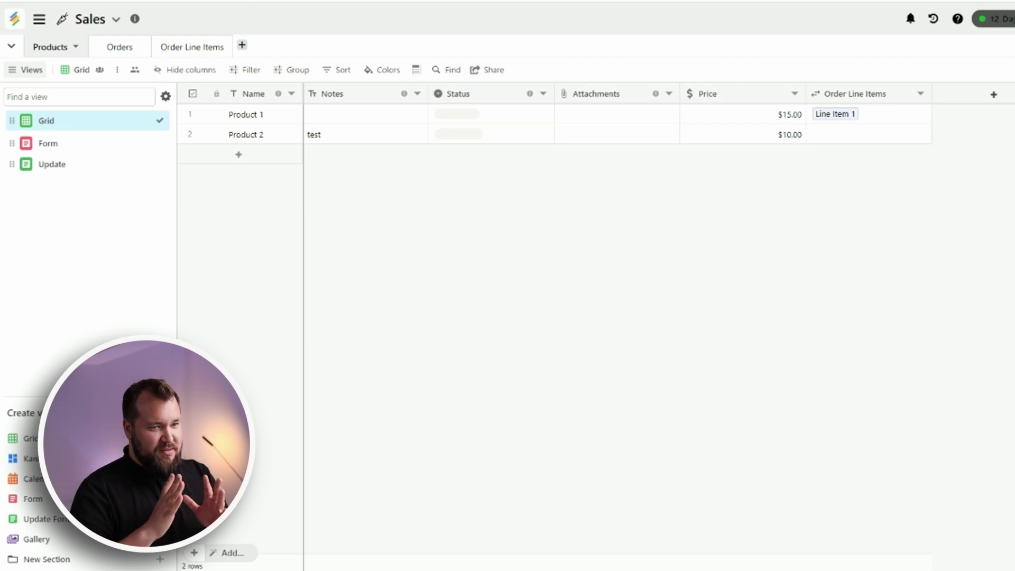
left_click(134, 48)
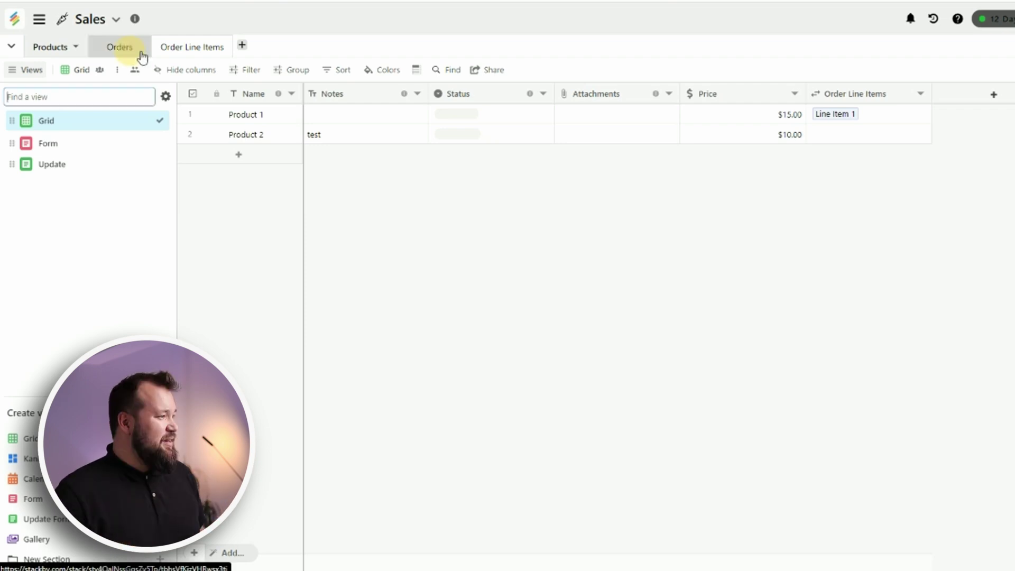
left_click(188, 50)
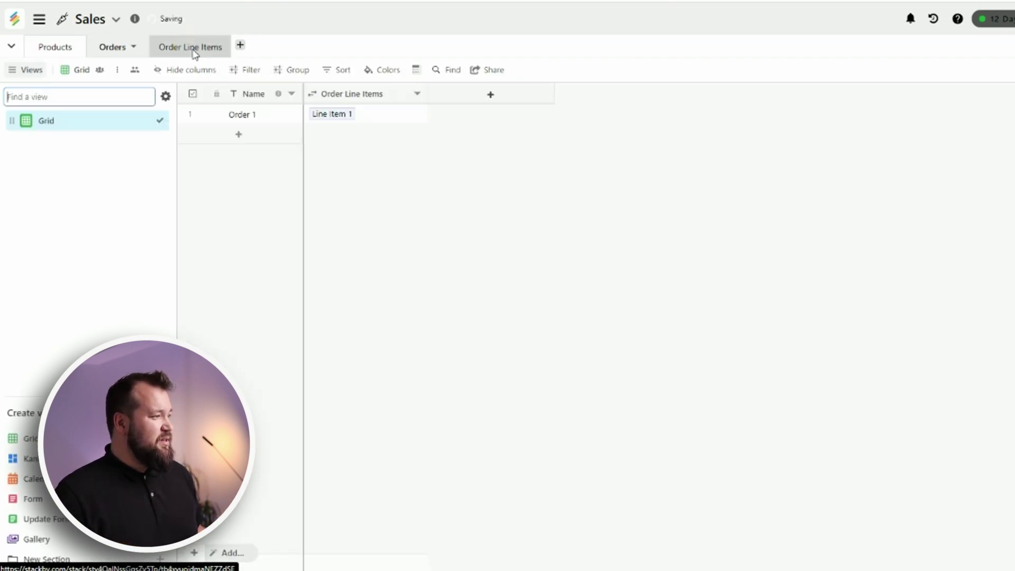
left_click(62, 52)
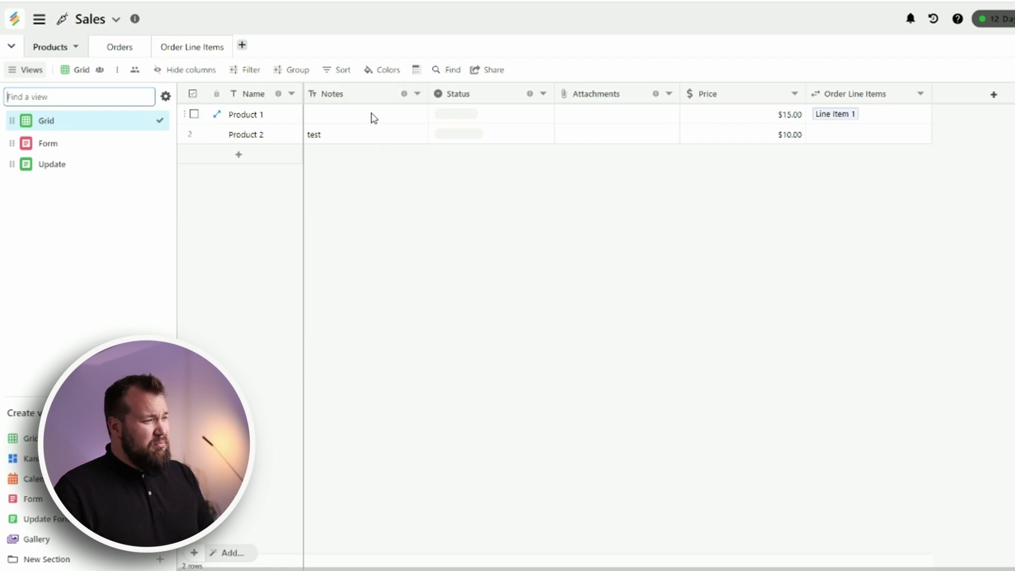
Select Product 1's row cells, then go to the Orders table and open the Apps panel.
left_click_drag(256, 118, 853, 119)
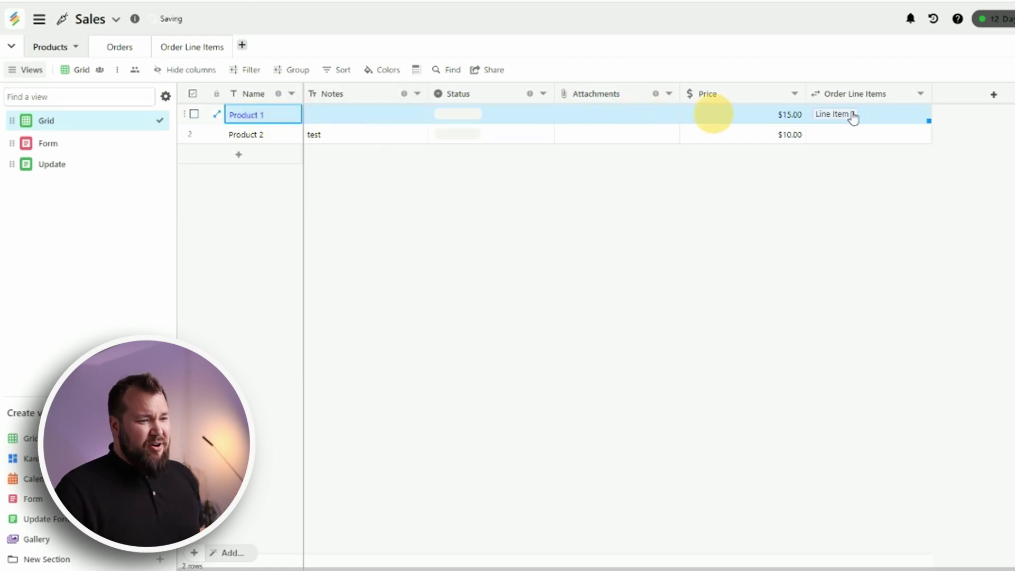
left_click(685, 212)
left_click(127, 53)
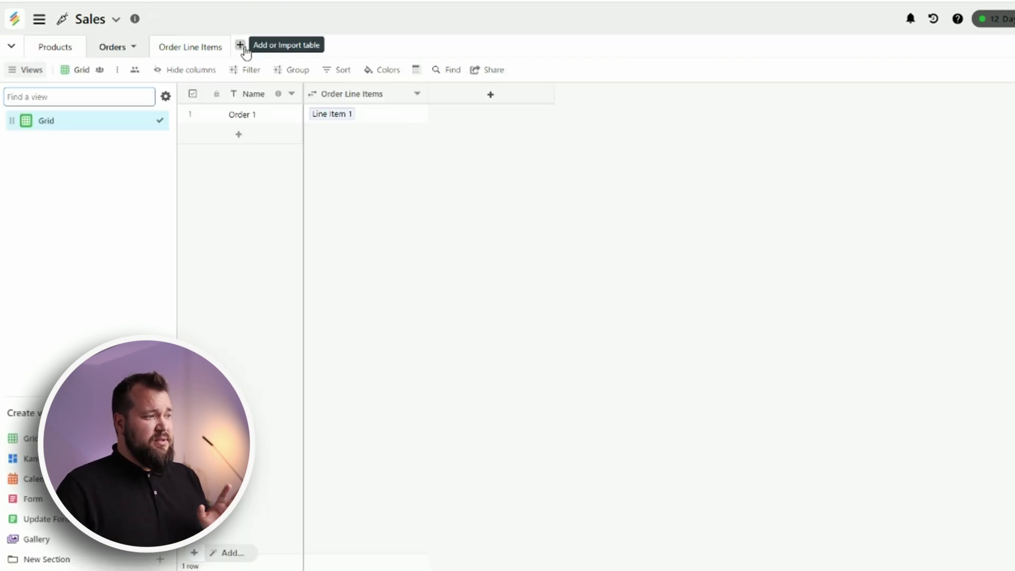
left_click(481, 286)
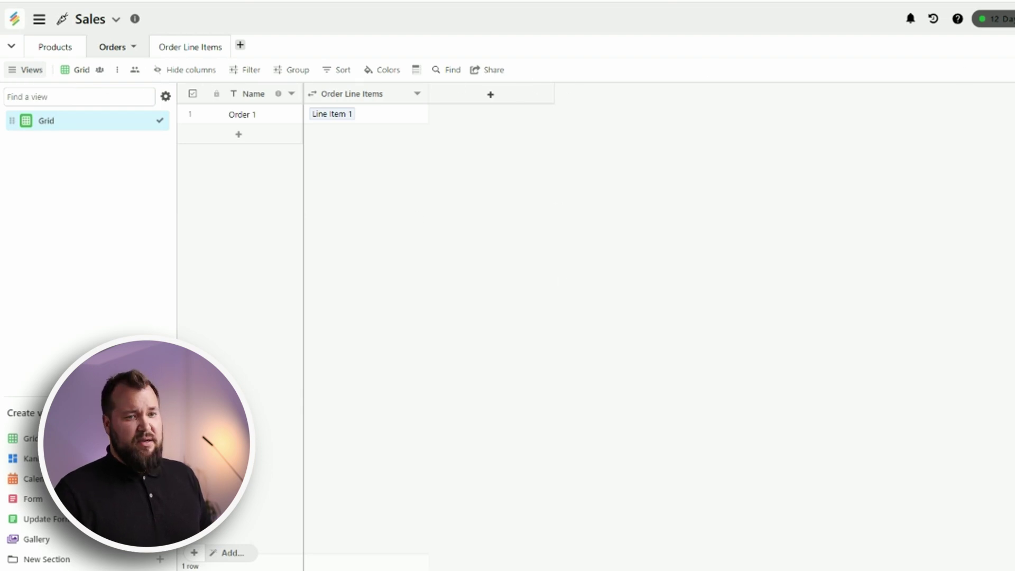
left_click(1014, 46)
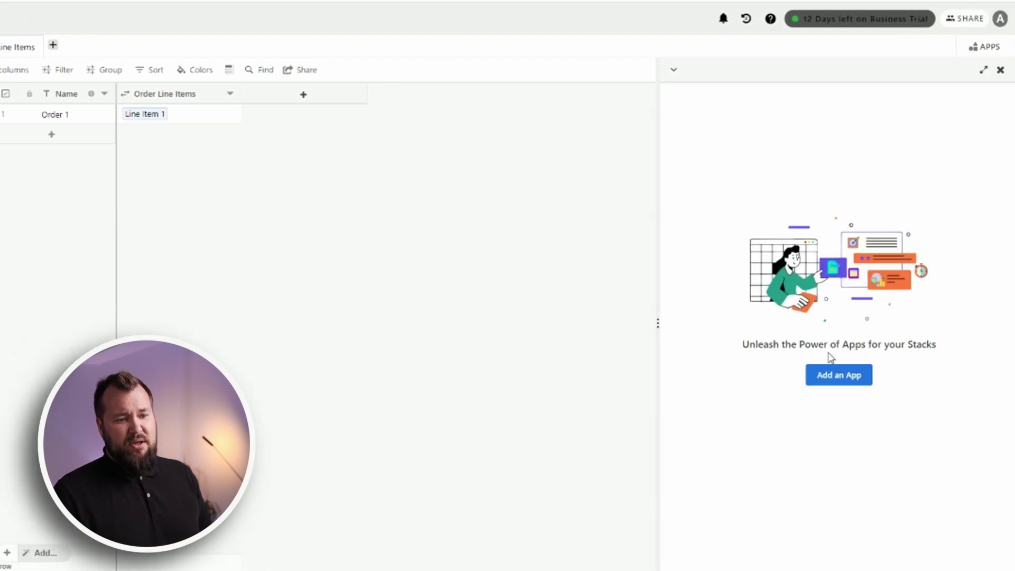
Browse the Add an App picker, then close both it and the Apps side panel.
left_click(840, 377)
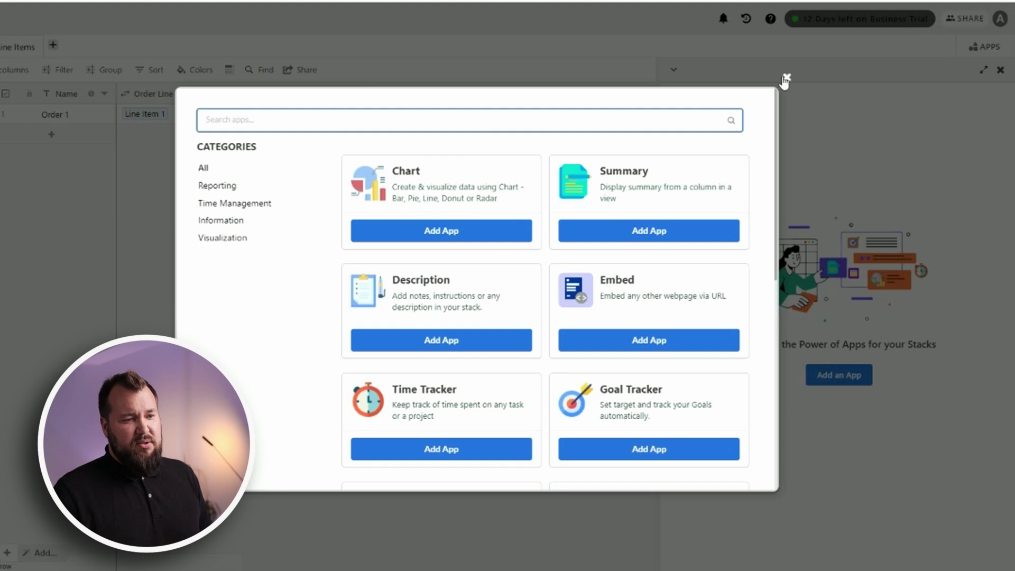
left_click(786, 79)
left_click(1000, 70)
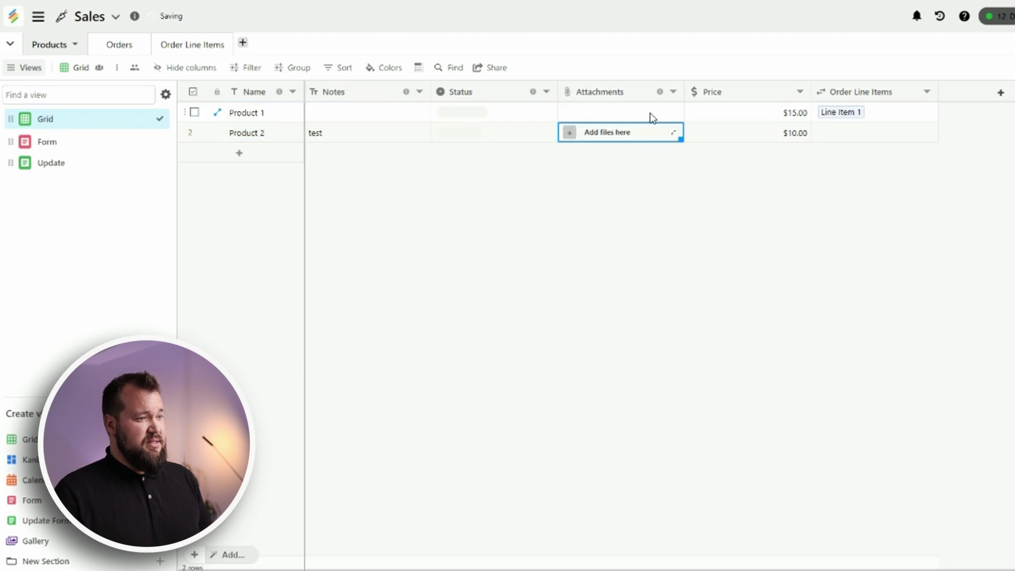
left_click_drag(608, 112, 415, 127)
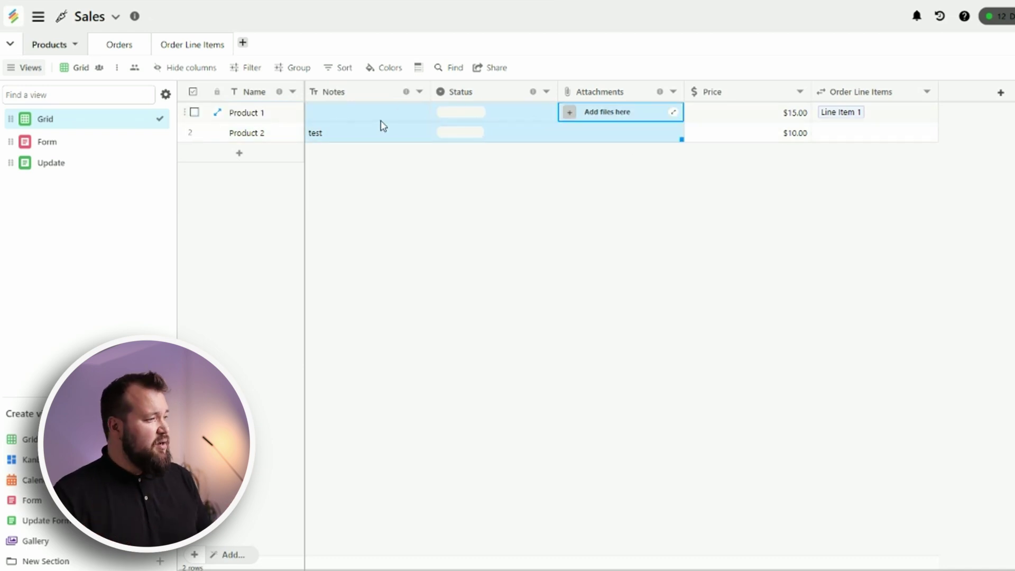
right_click(280, 113)
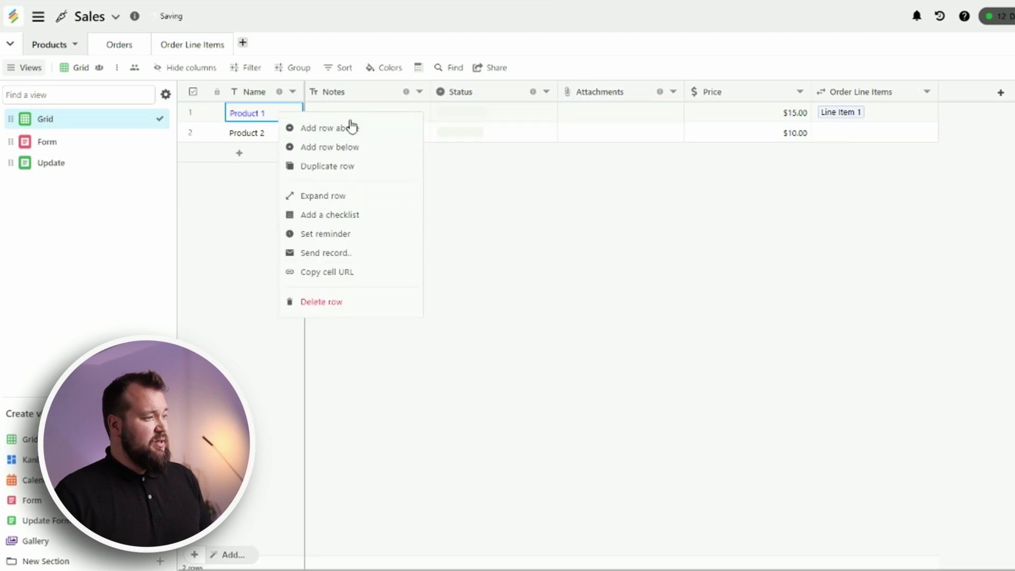
left_click(715, 245)
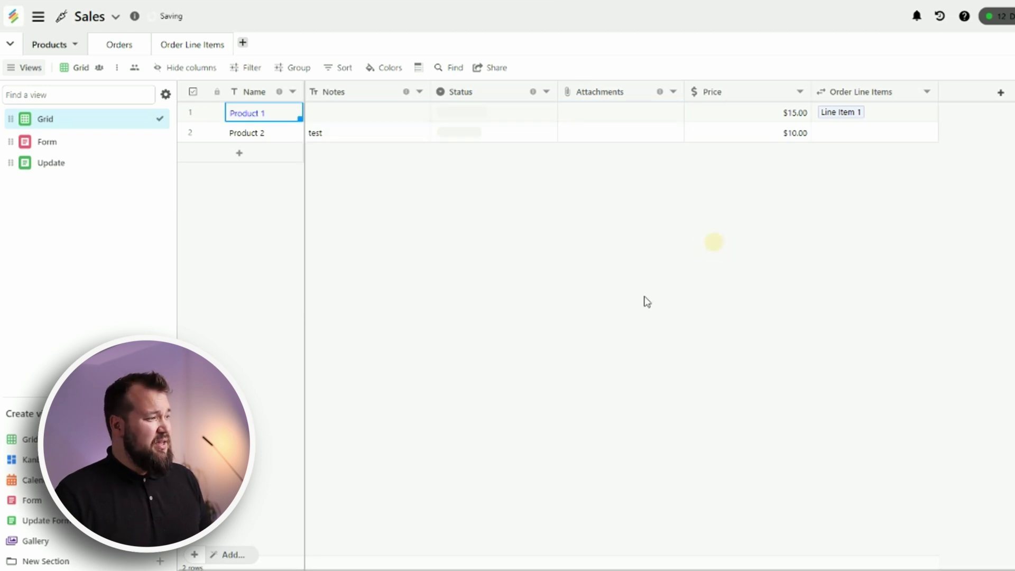
left_click(244, 44)
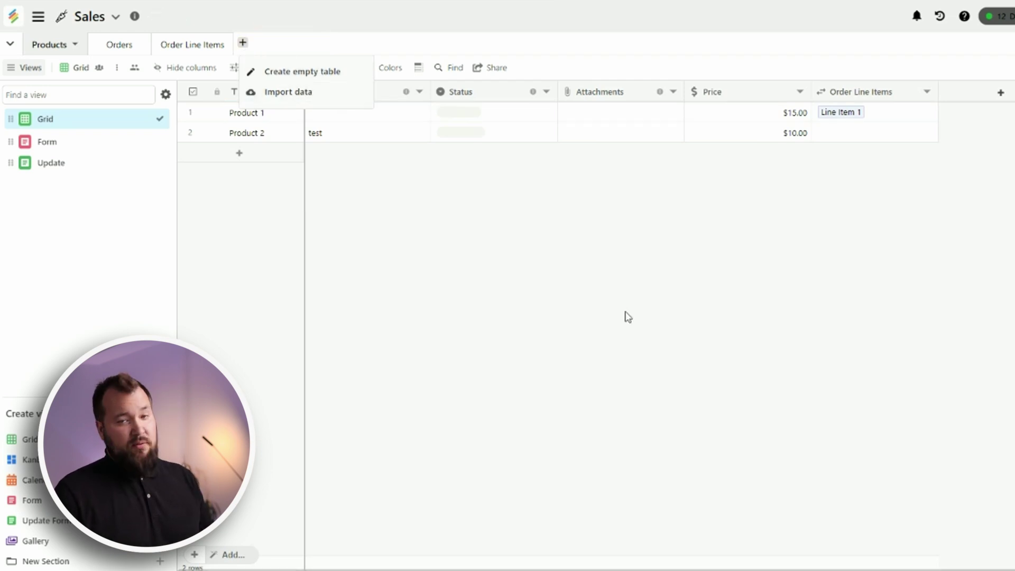
left_click(523, 333)
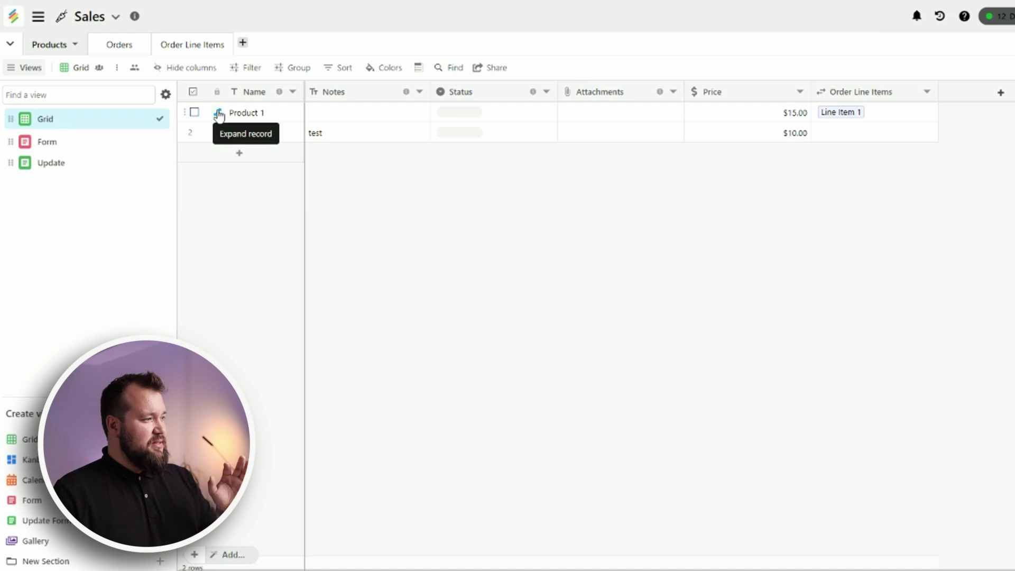
Expand Product 1's record and view its Comments, History, Checklist and Reminders tabs.
left_click(219, 114)
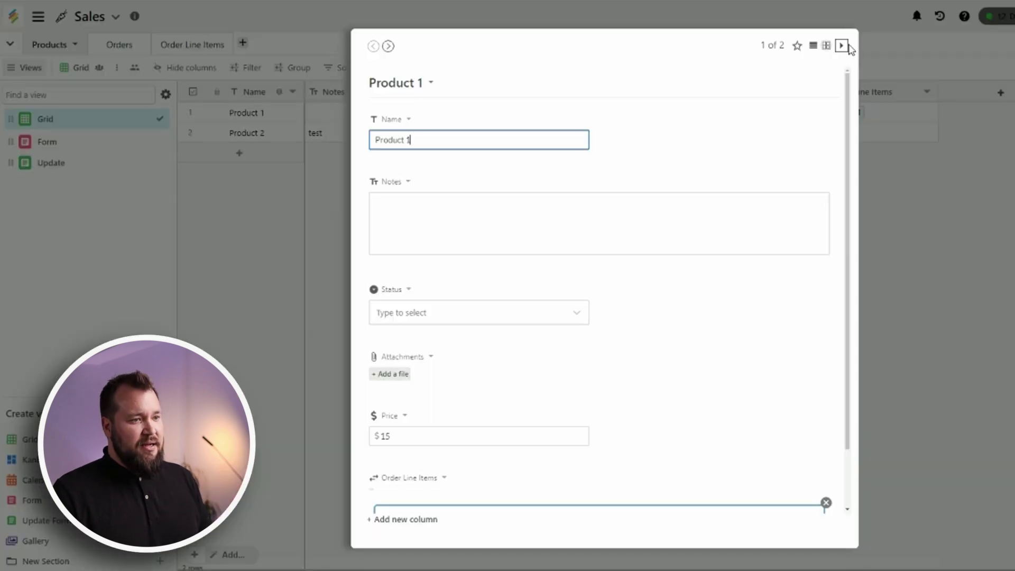
left_click(841, 46)
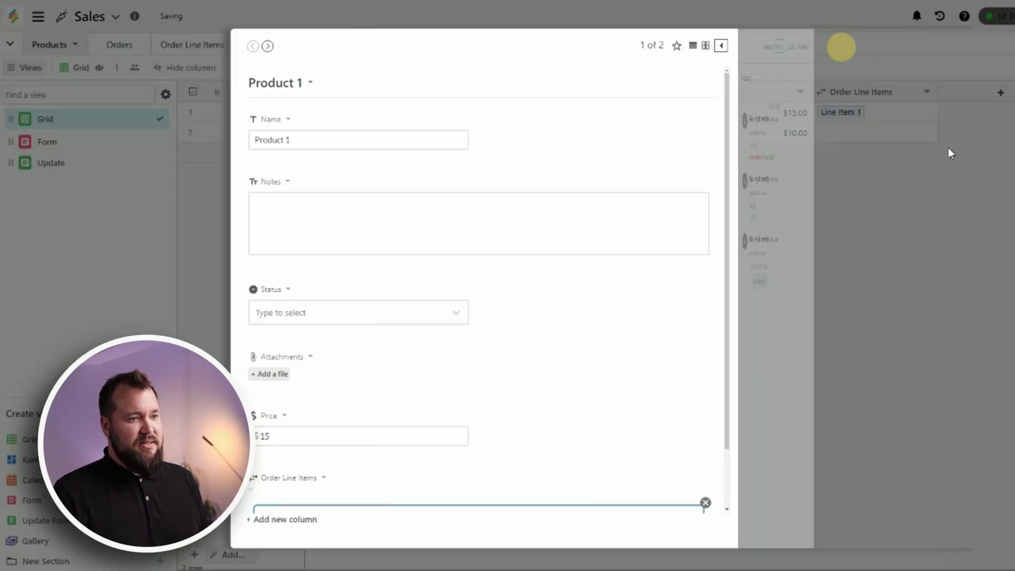
left_click(840, 48)
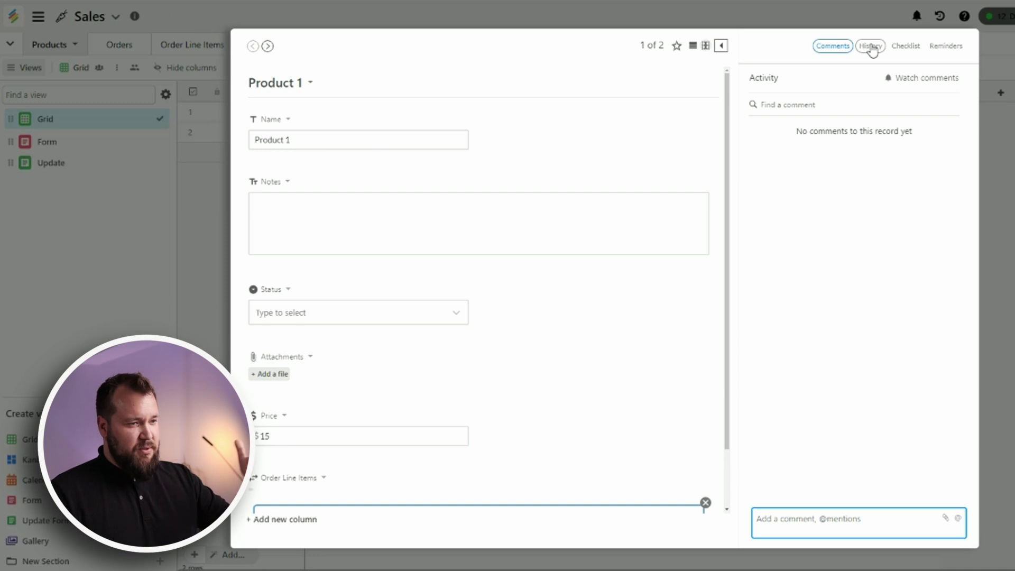
left_click(870, 48)
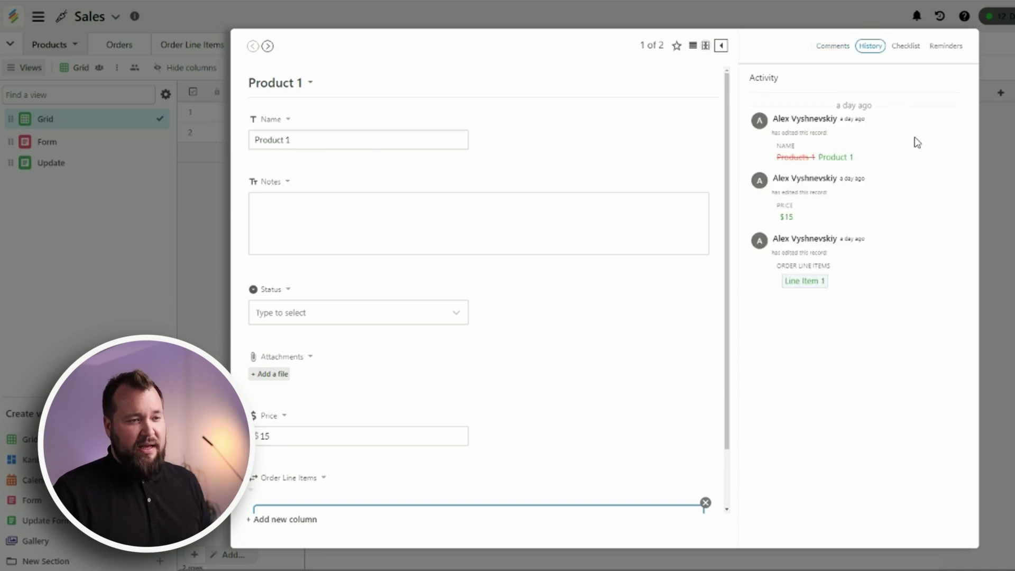
left_click(905, 46)
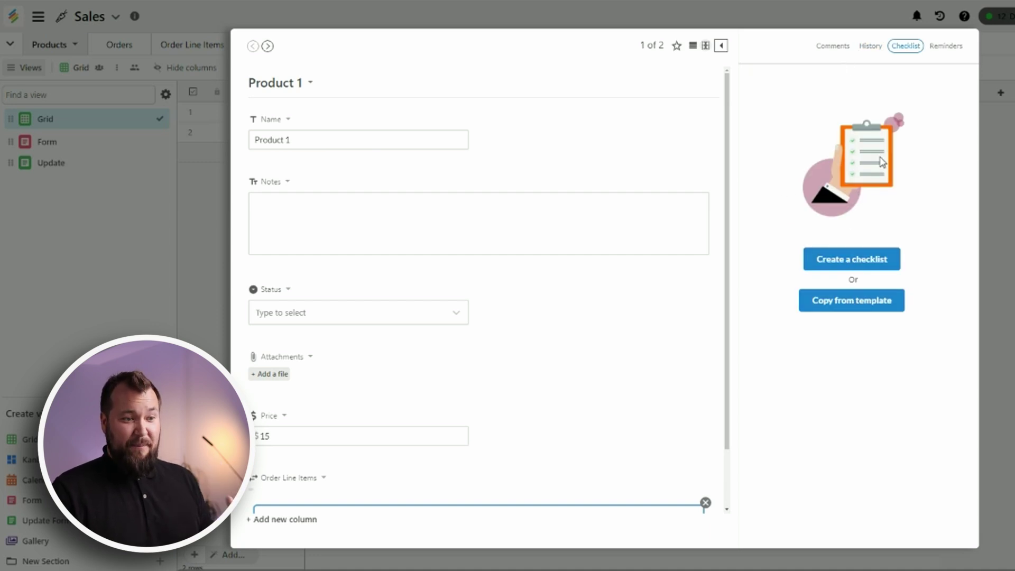
left_click(942, 48)
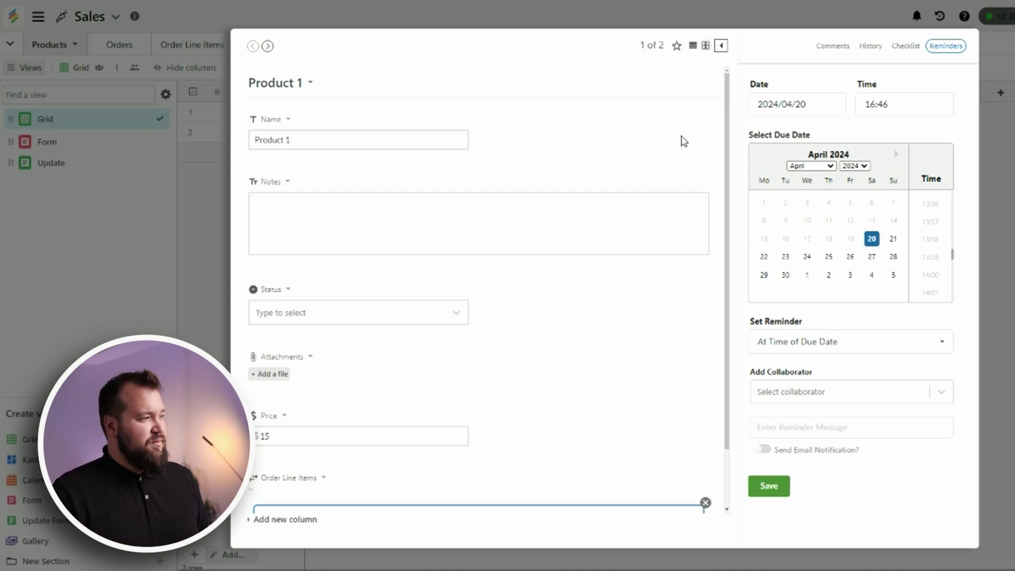
scroll(590, 238, "down", 1)
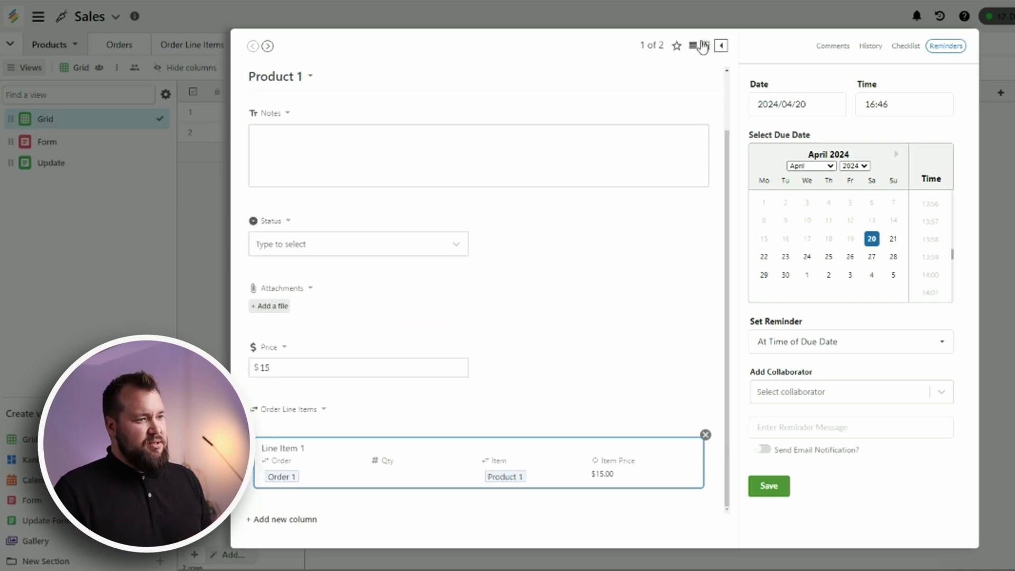
Move to Product 2's record and toggle between one- and two-column layouts.
left_click(721, 45)
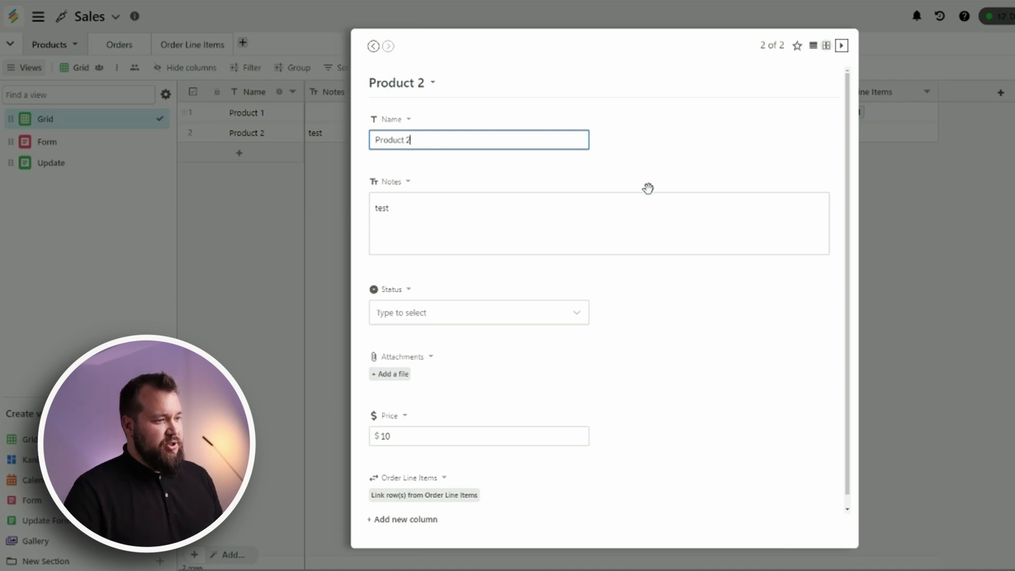
left_click(814, 49)
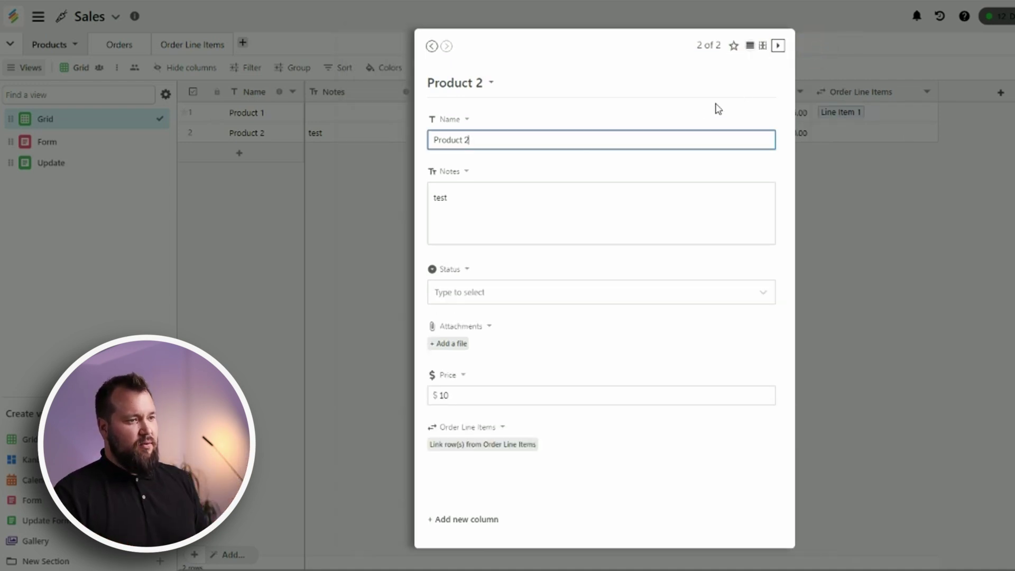
left_click(764, 51)
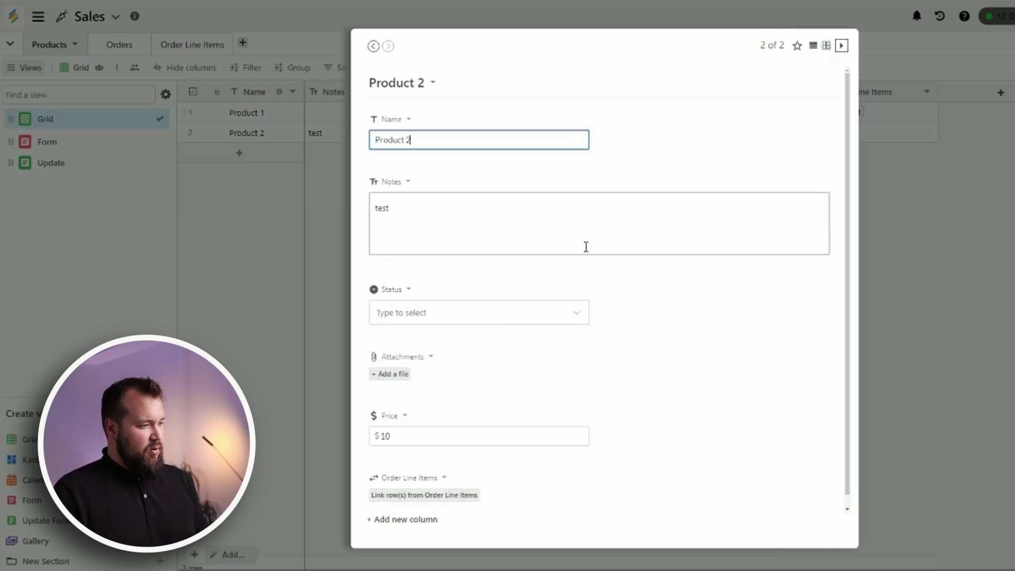
Drag the Status field until it sits below Attachments, then close the record.
left_click_drag(486, 285, 713, 149)
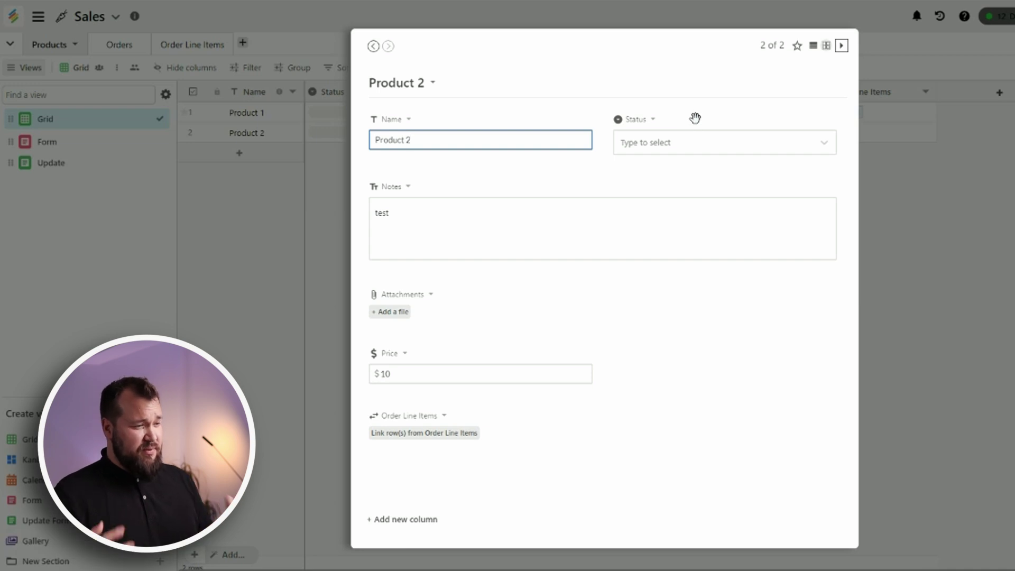
left_click_drag(695, 117, 608, 148)
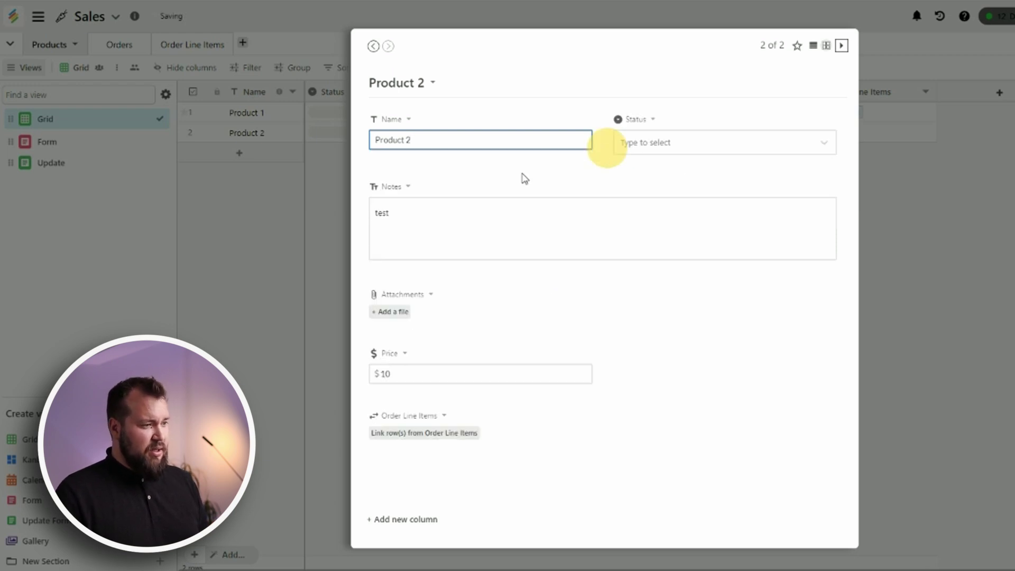
left_click(653, 121)
left_click(654, 122)
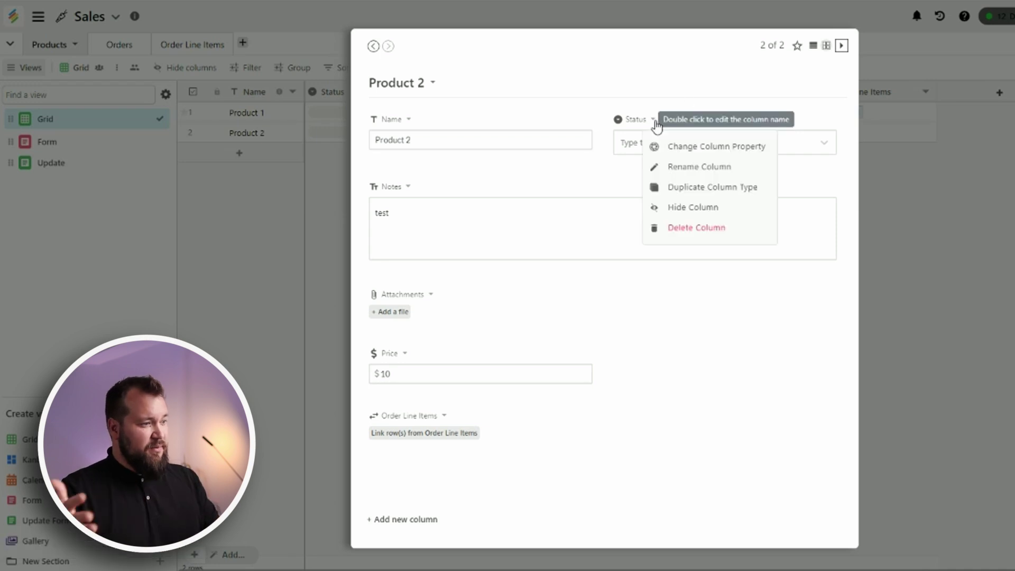
left_click(477, 179)
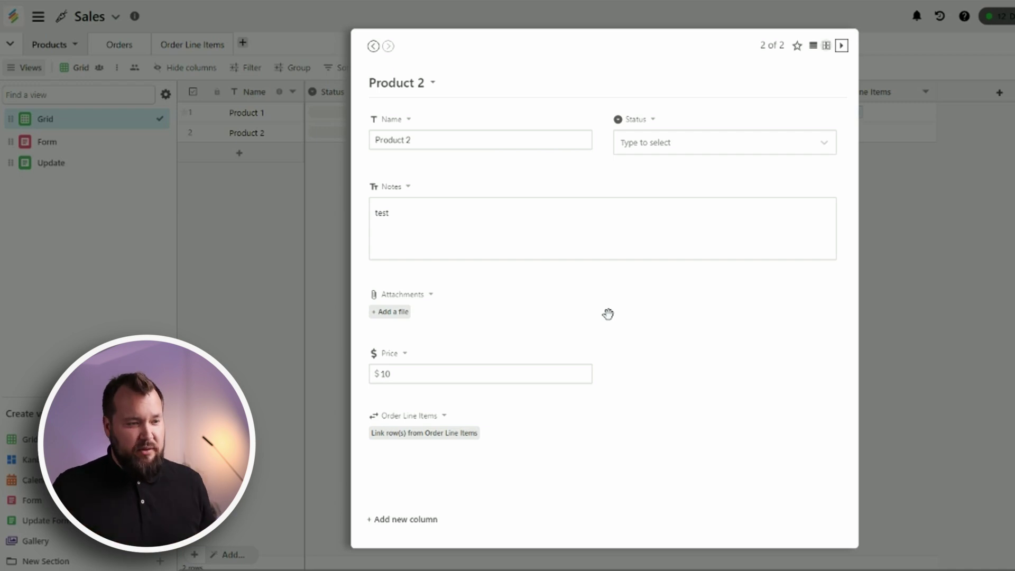
left_click_drag(608, 314, 724, 355)
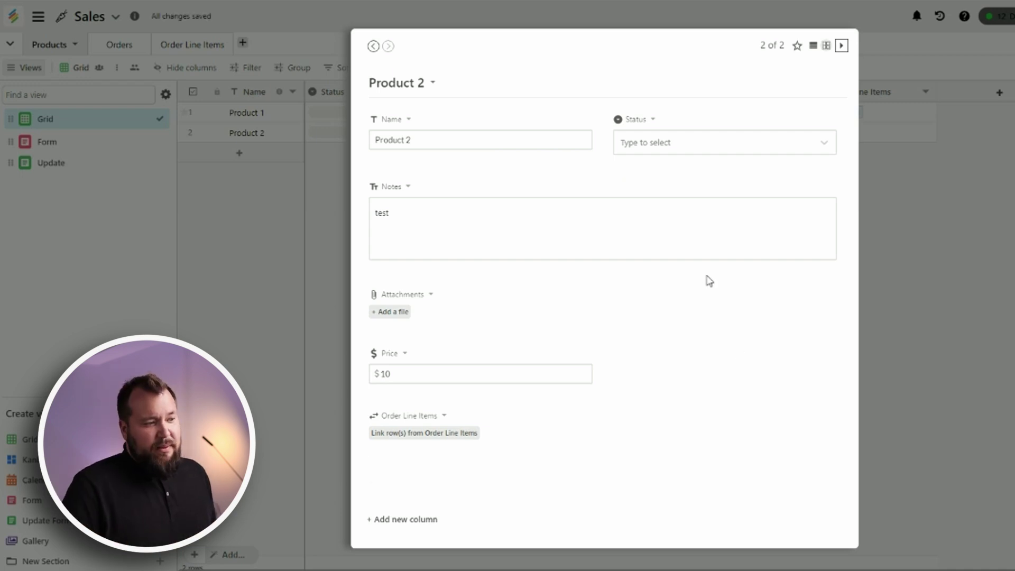
left_click_drag(675, 111, 637, 328)
key("Escape")
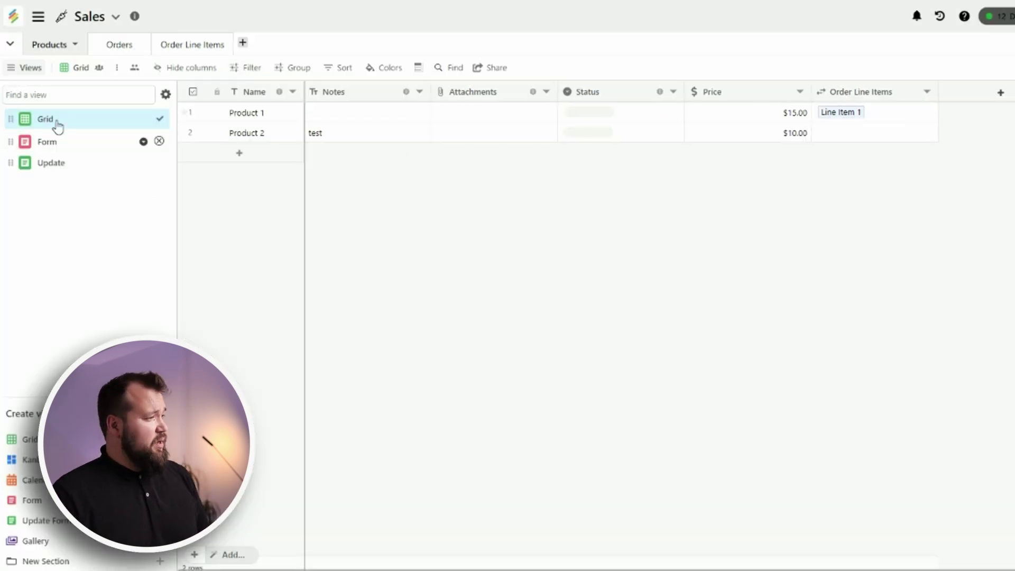
Create an empty table named Customers in the Sales stack.
left_click(242, 42)
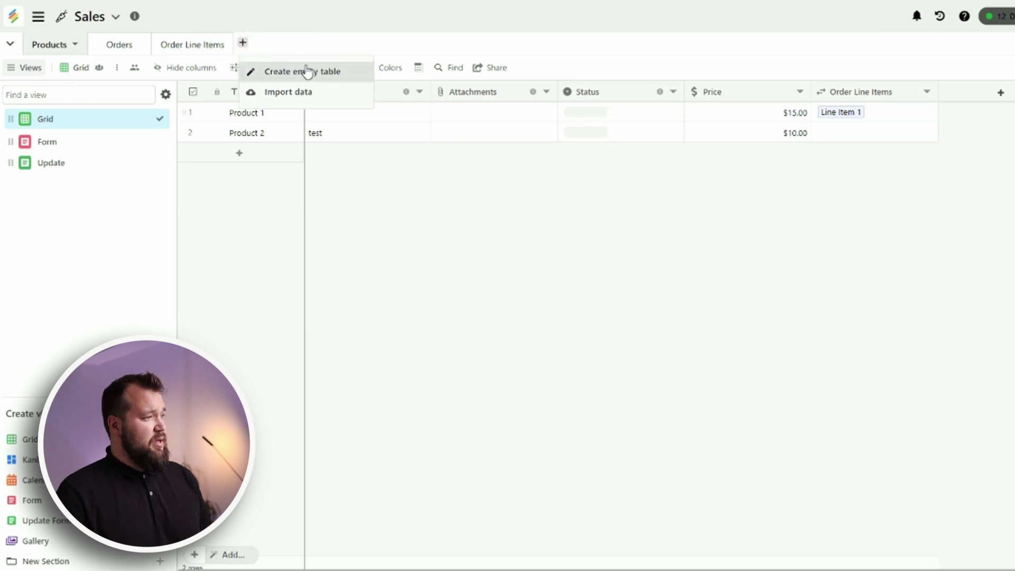
left_click(309, 70)
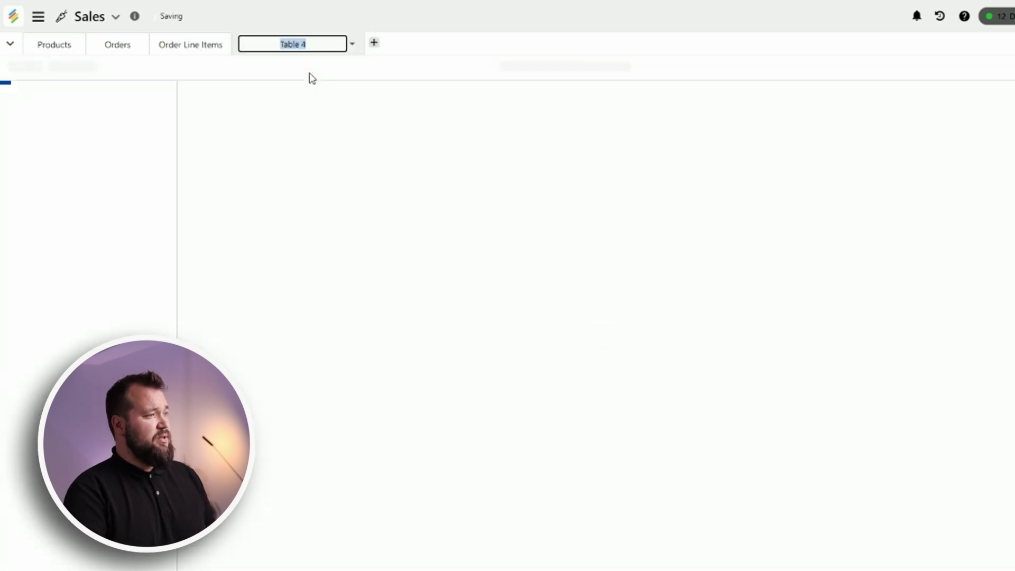
type("cUStomers")
key("Return")
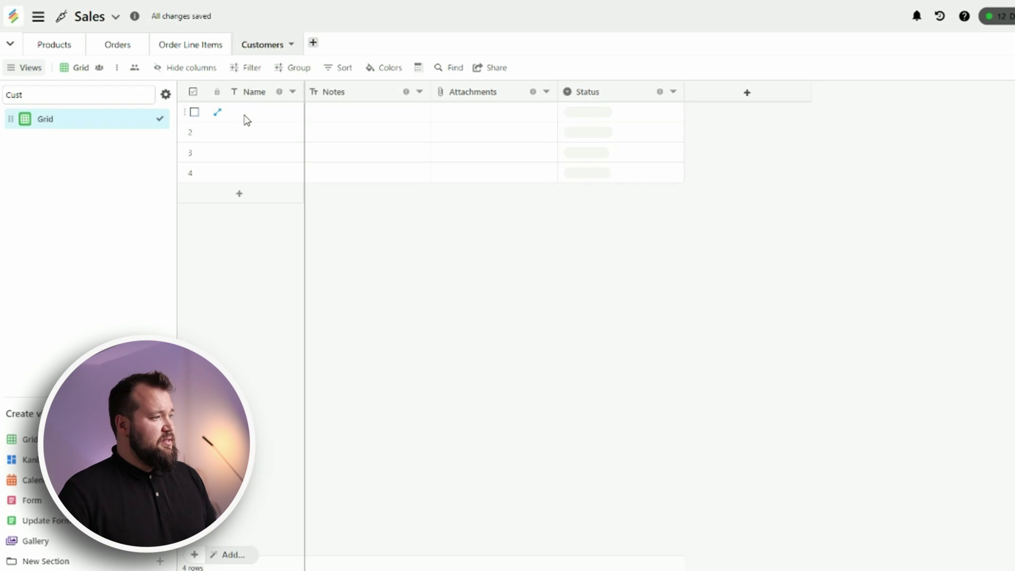
Enter a customer name in row 1's Name cell.
left_click(244, 117)
left_click(243, 115)
type("John Doe")
left_click(538, 333)
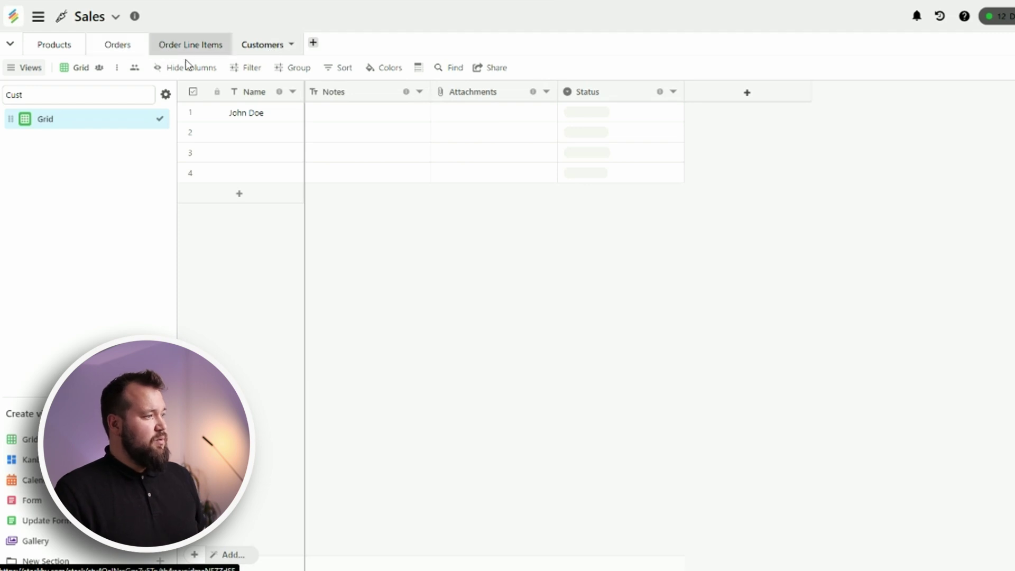
Add an Orders column of type Link to another row, linked to the Orders table.
left_click(757, 94)
type("c")
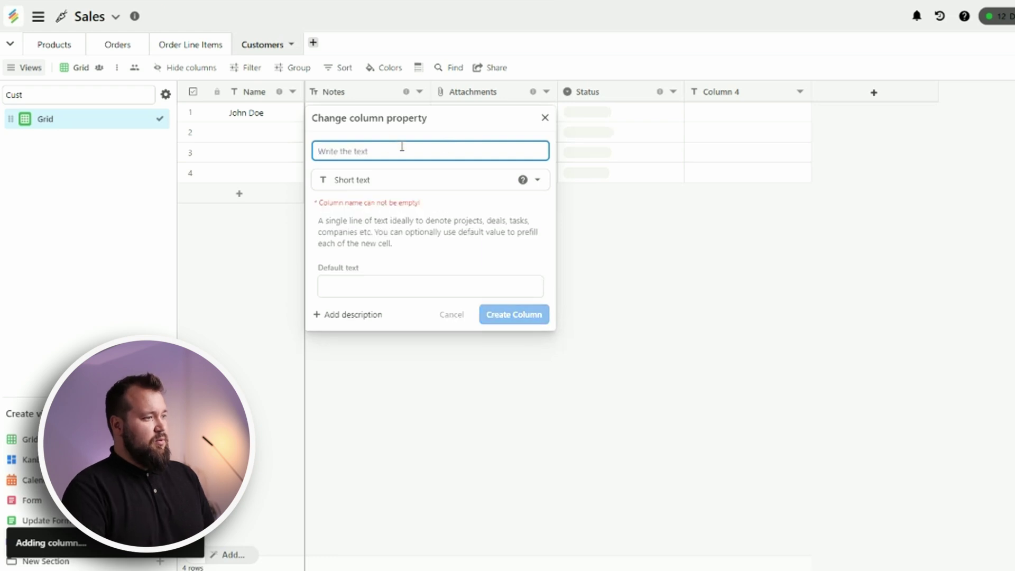
left_click(403, 180)
left_click(404, 204)
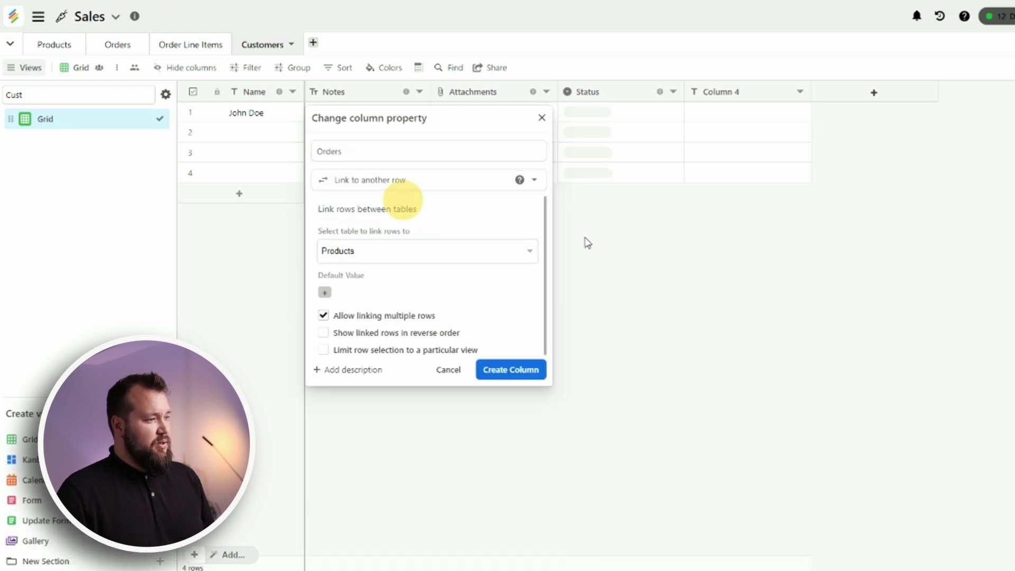
left_click(454, 260)
left_click(444, 282)
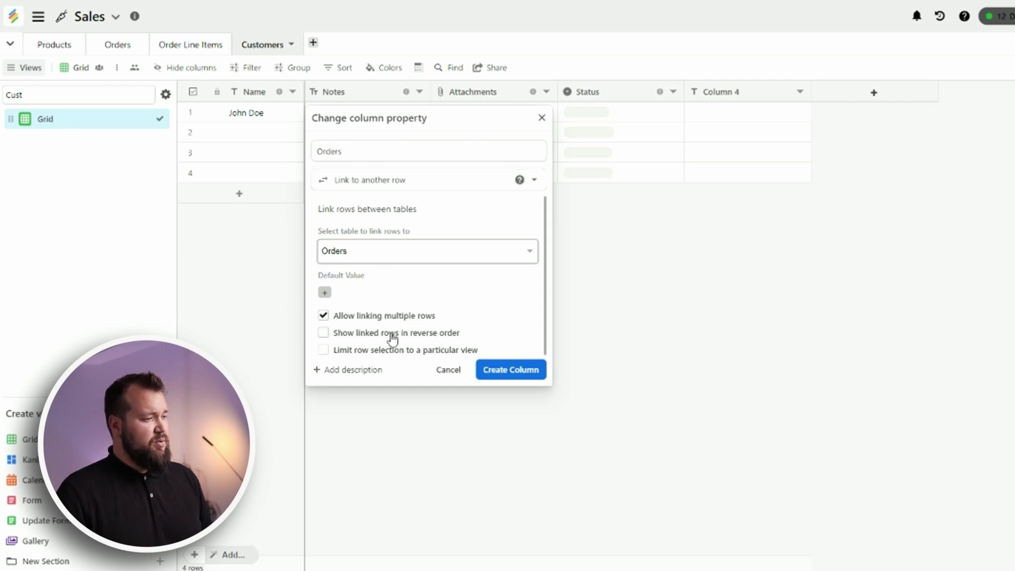
left_click(511, 369)
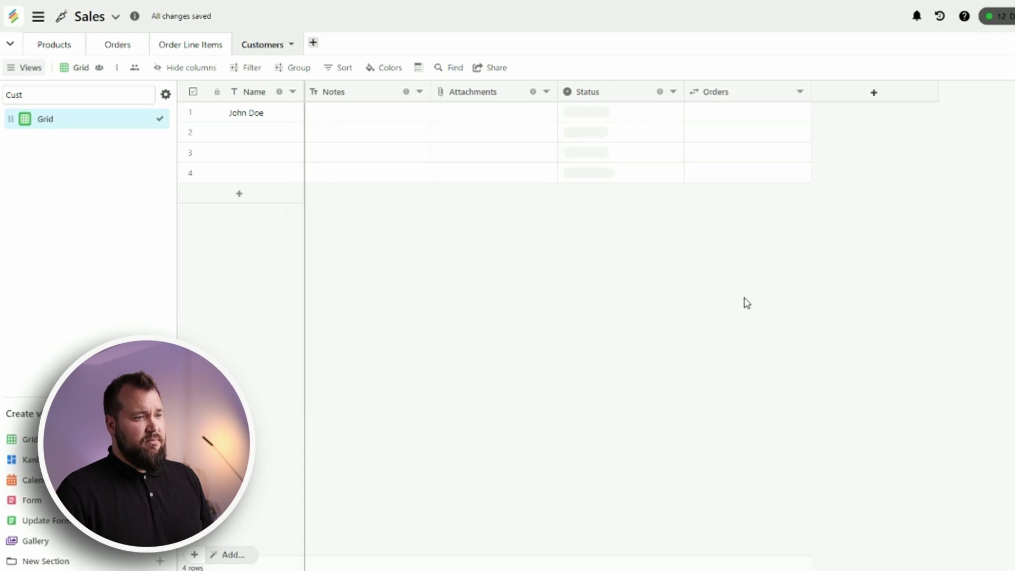
Link Order 1 in the first customer's Orders cell.
left_click(703, 117)
left_click(694, 112)
left_click(576, 159)
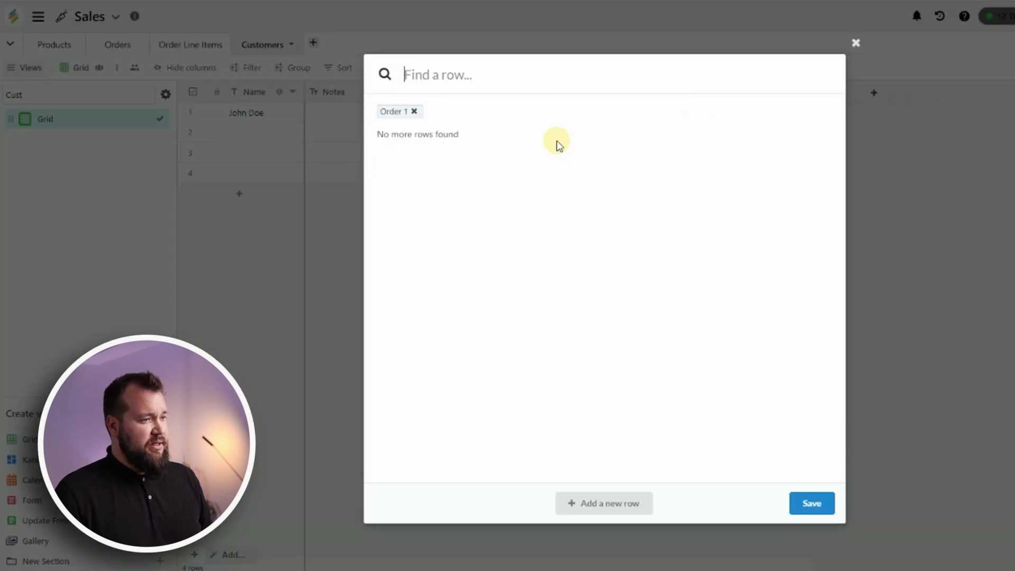
left_click(812, 493)
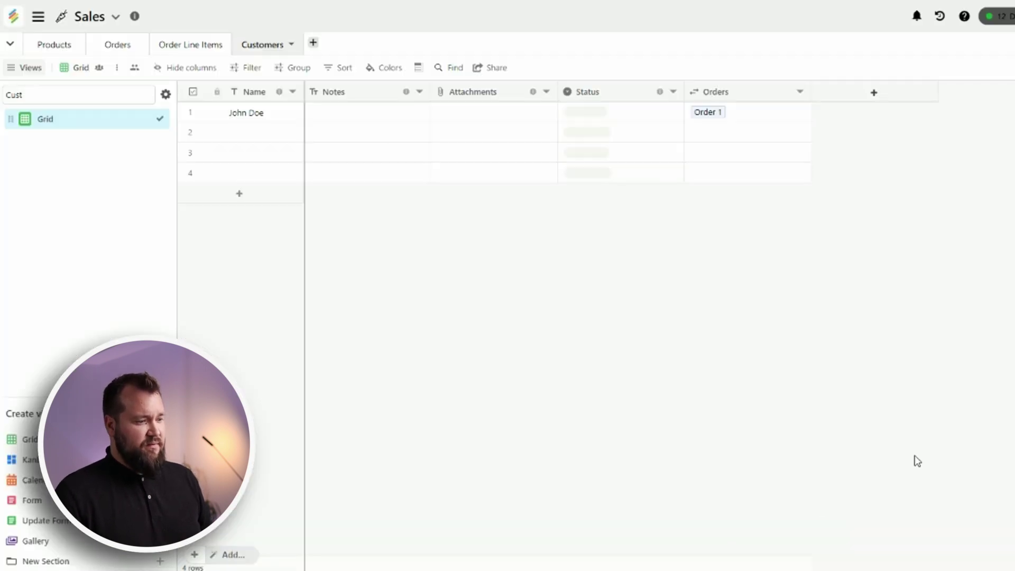
In the Orders table, open the linked customer's full record from Order 1.
left_click(127, 46)
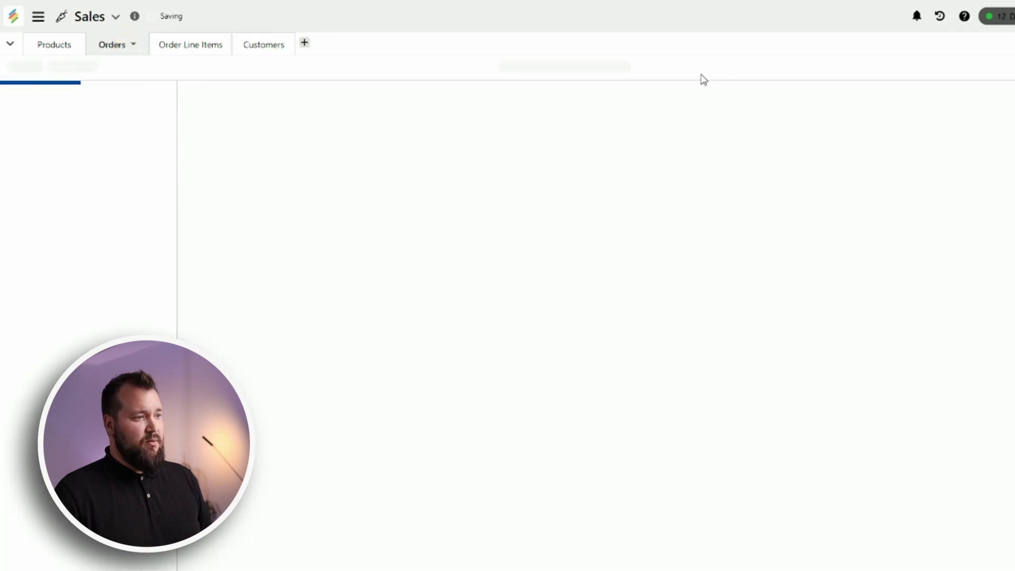
left_click(505, 112)
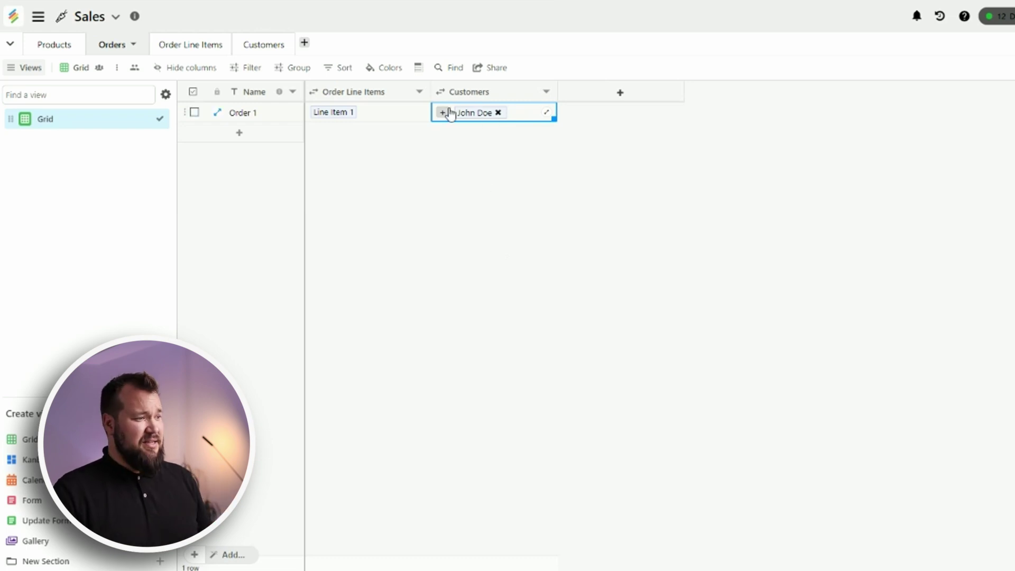
left_click(470, 118)
left_click(470, 117)
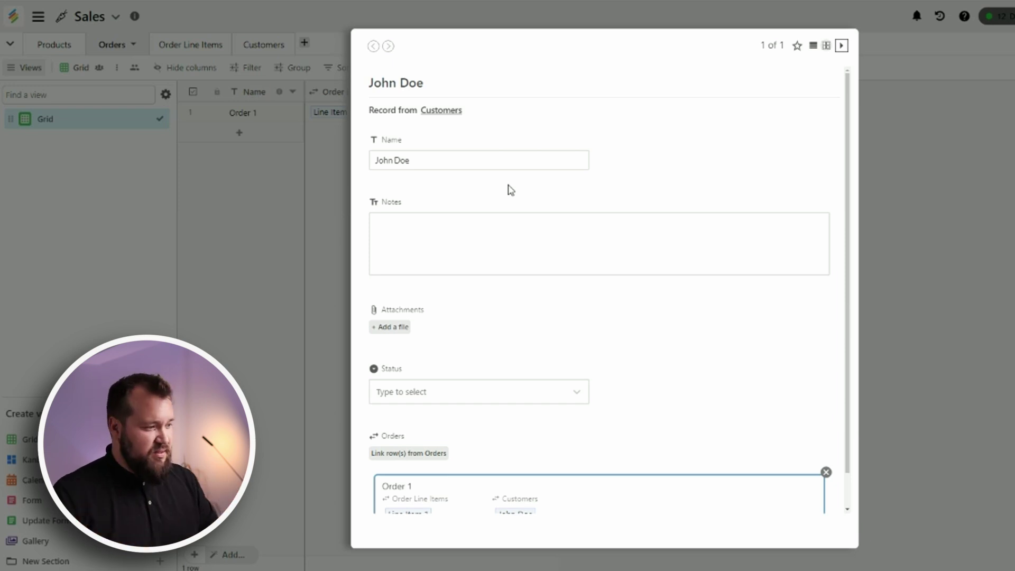
Unlink Order 1 from the customer record, then close the Orders row picker.
scroll(614, 385, "down", 1)
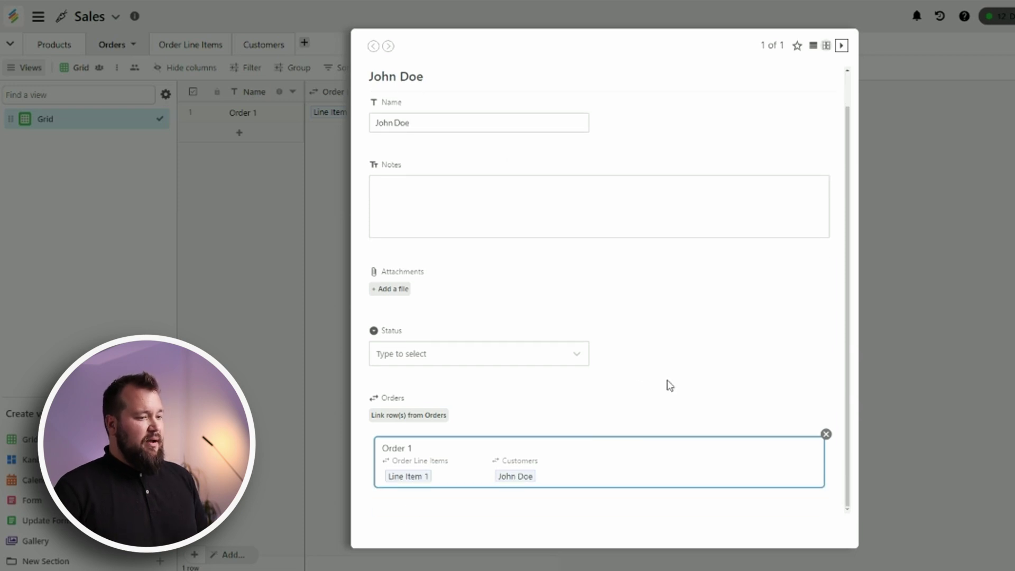
left_click(825, 435)
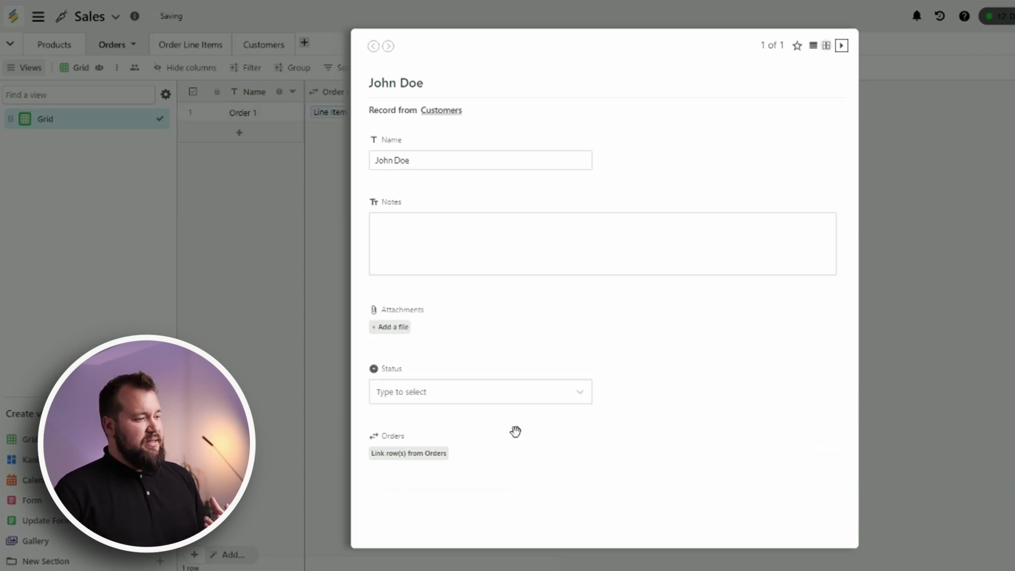
left_click(422, 454)
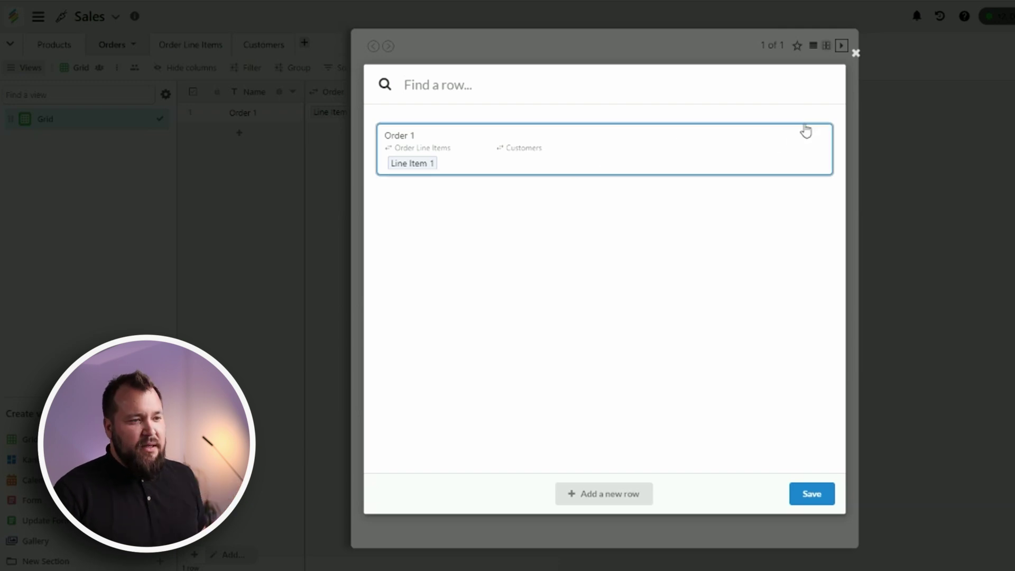
left_click(856, 52)
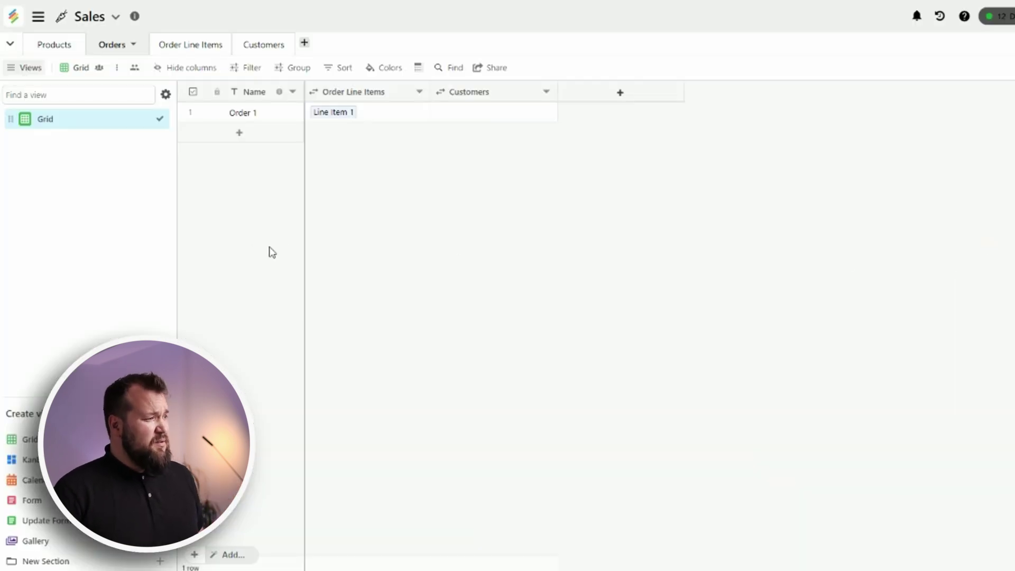
Narrow the views sidebar, add a new view section and move the Grid view into it.
left_click_drag(177, 202, 136, 206)
left_click(558, 324)
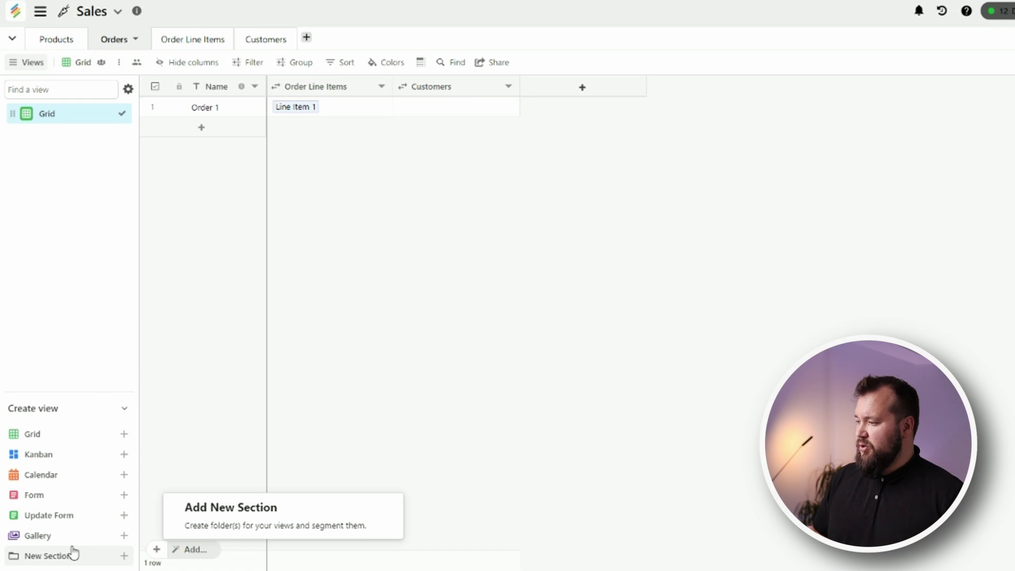
left_click(73, 553)
left_click(55, 132)
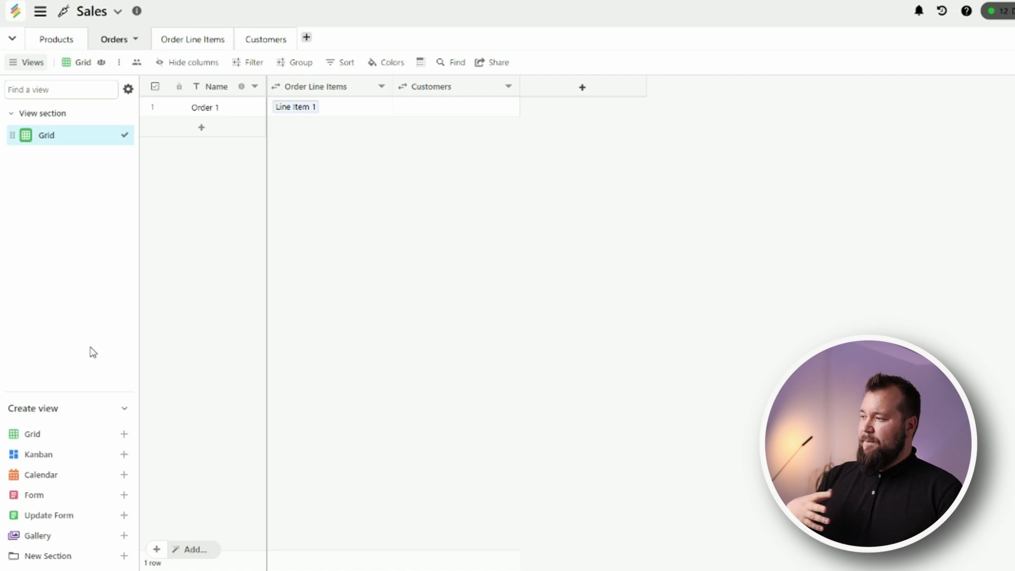
mouse_move(117, 520)
mouse_move(70, 518)
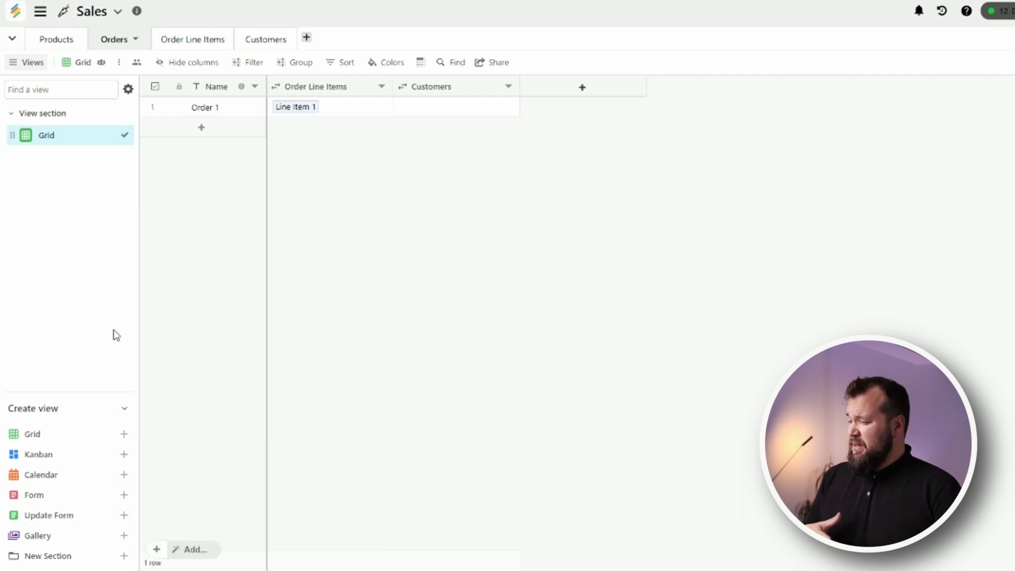
mouse_move(74, 496)
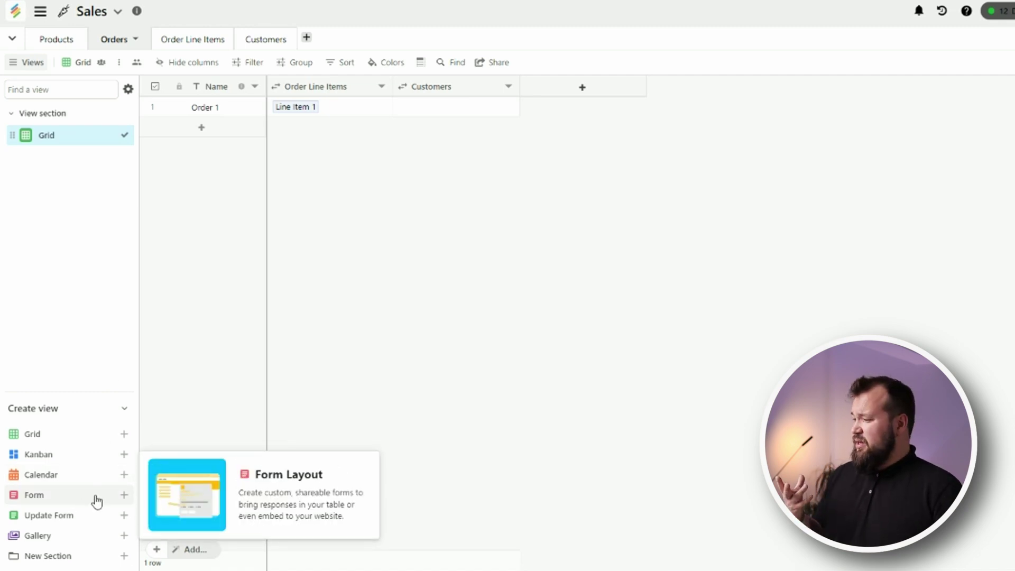
Switch to the Products table and open its Form view.
left_click(58, 40)
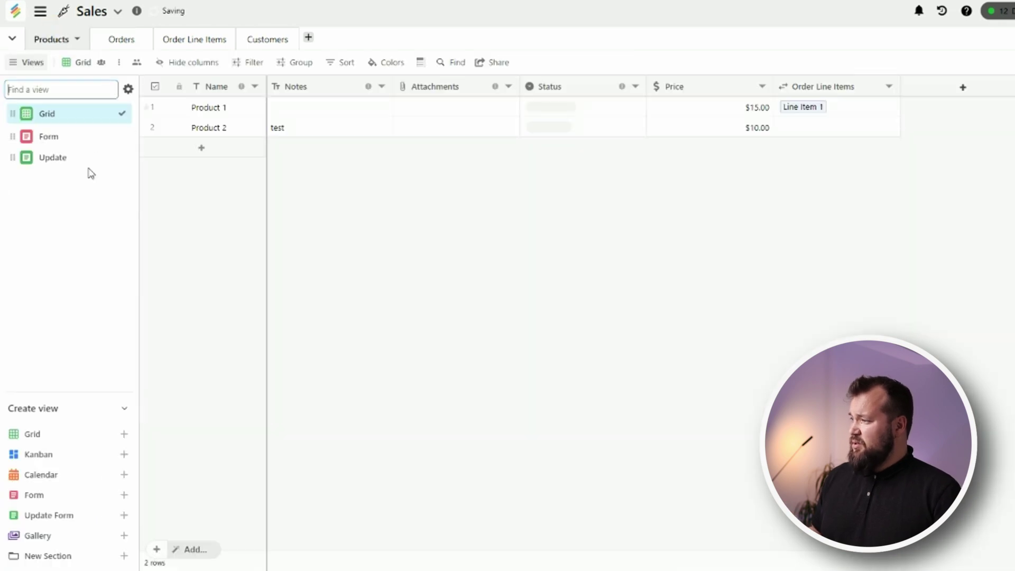
left_click(49, 138)
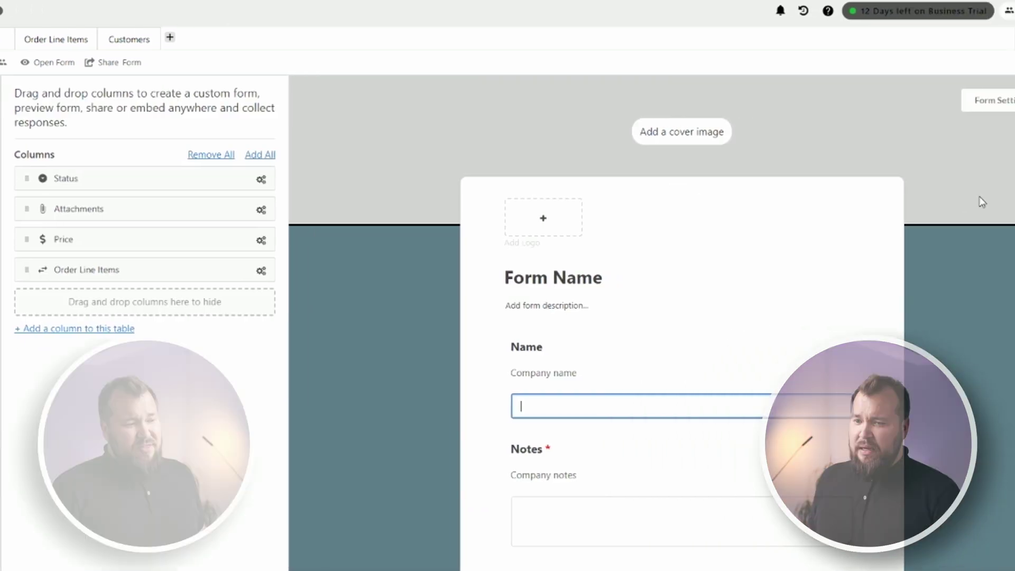
scroll(766, 267, "down", 2)
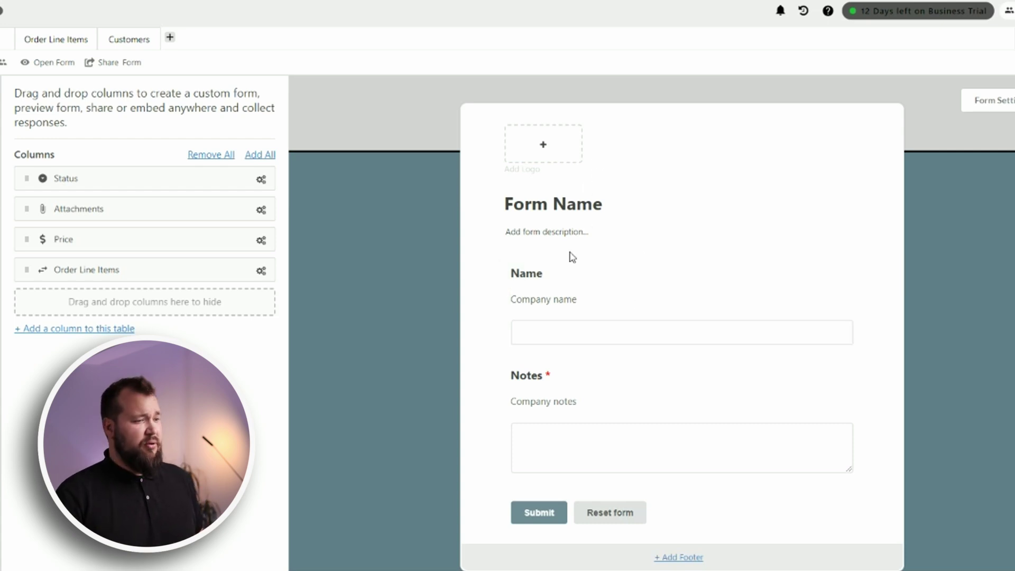
Expand the form's Name and Notes questions for editing.
left_click(603, 292)
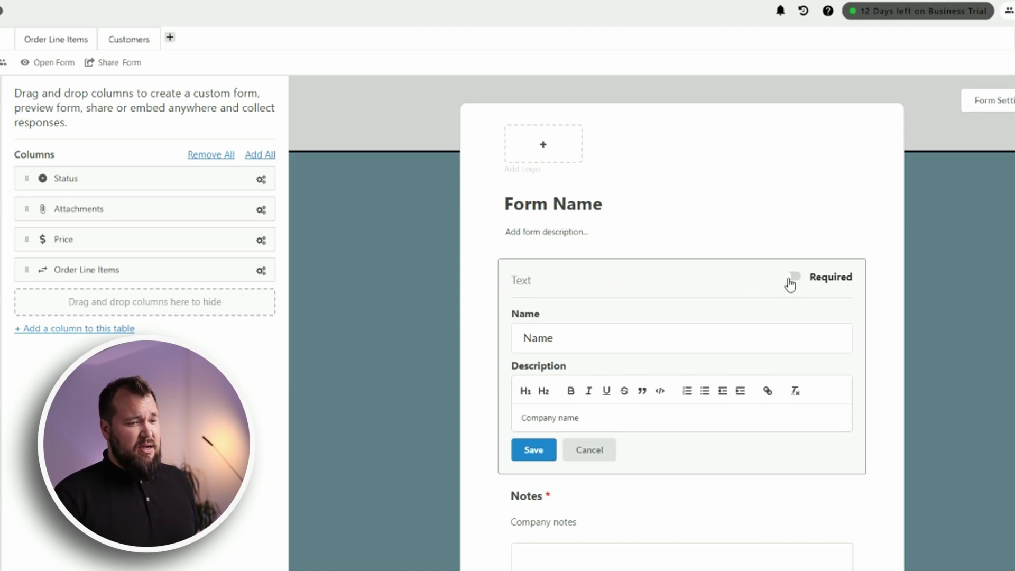
scroll(681, 433, "down", 2)
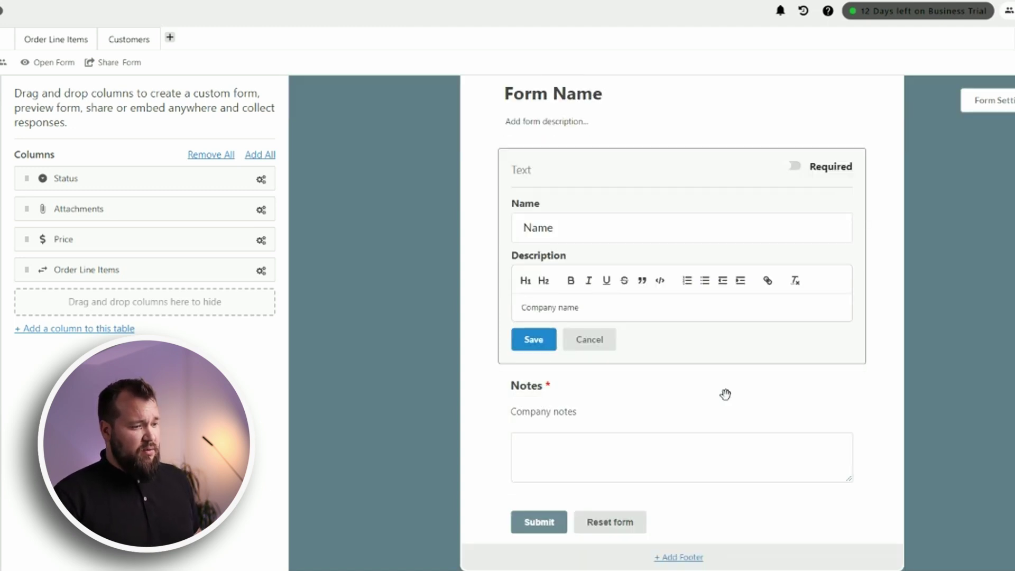
left_click(651, 394)
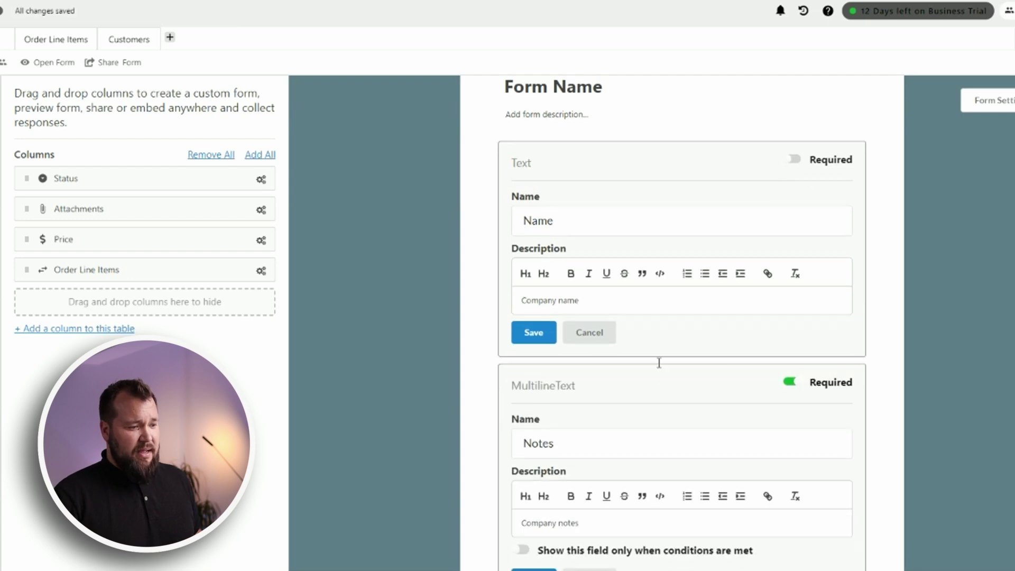
scroll(657, 365, "down", 2)
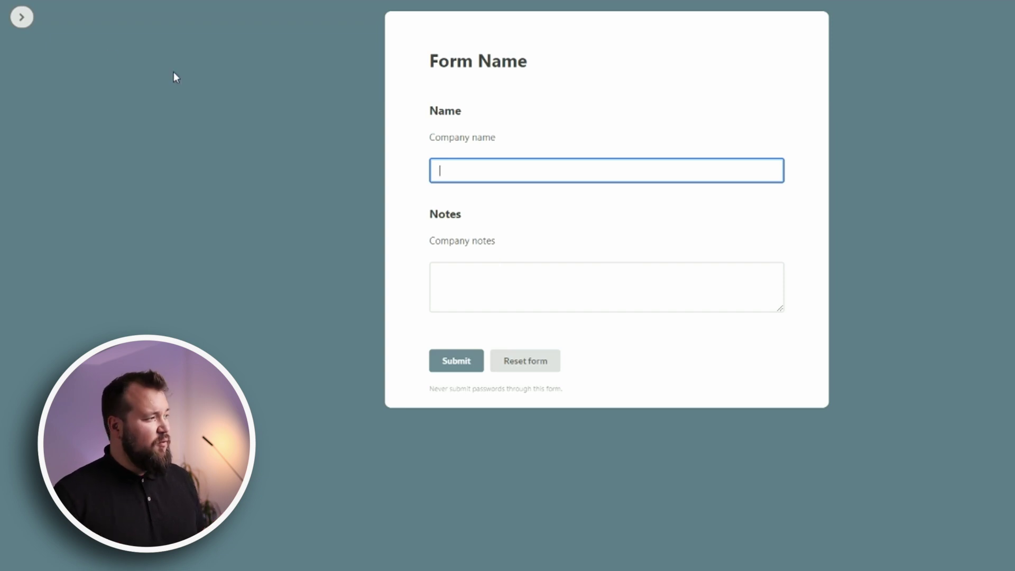
Load Product 1 into the update form and append 'test' to its name.
left_click(21, 20)
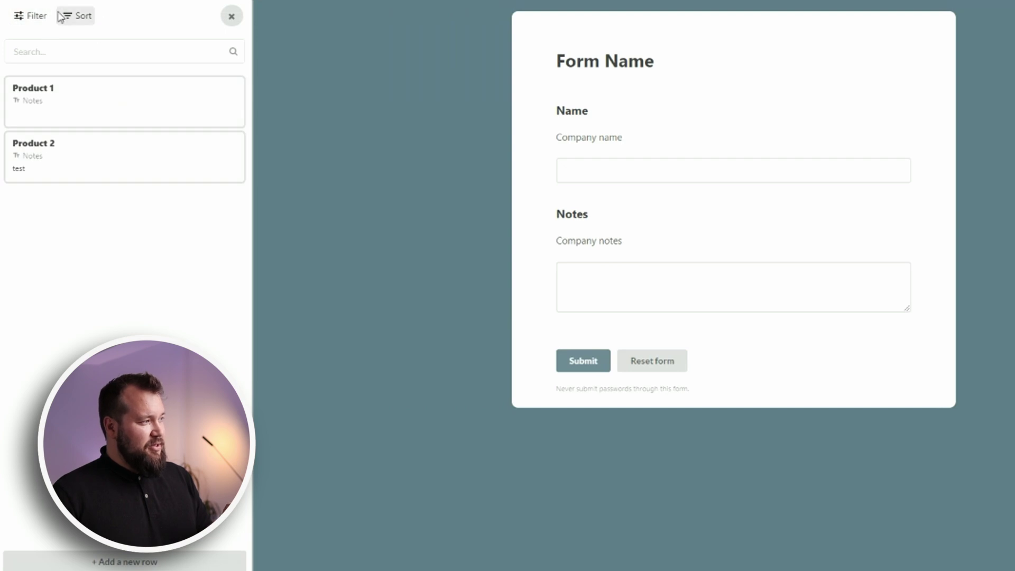
left_click(119, 111)
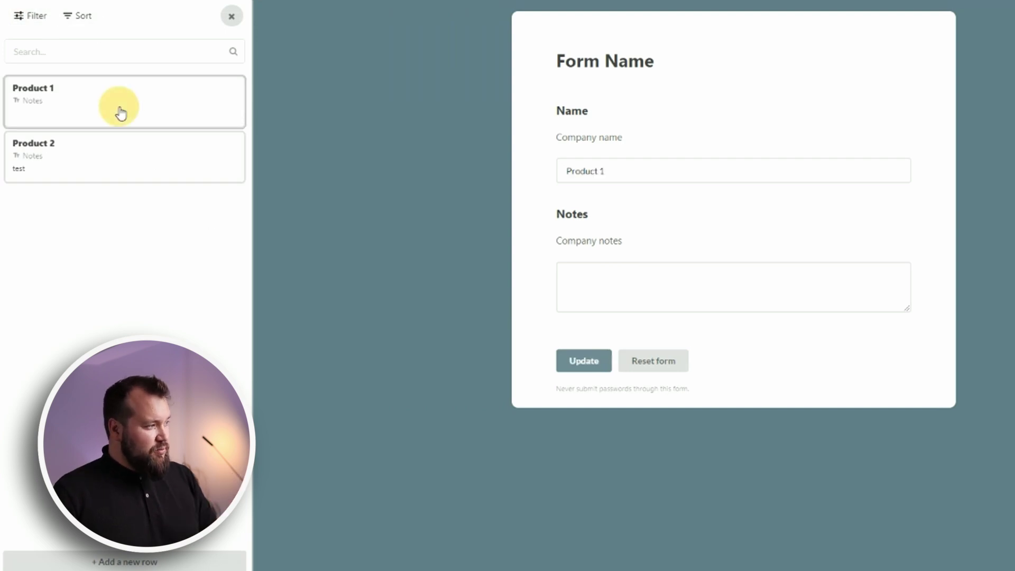
left_click(624, 169)
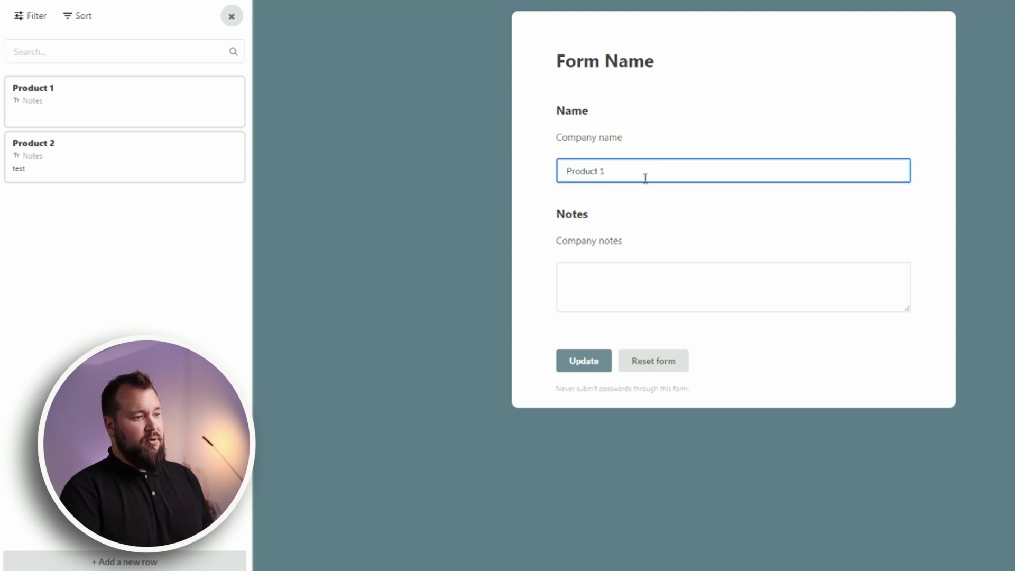
type("test")
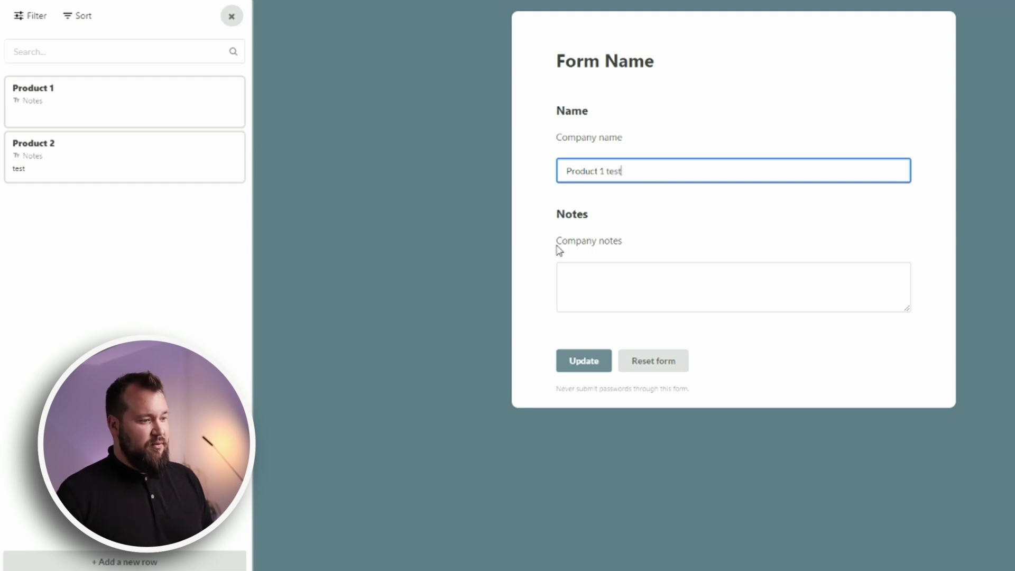
Save the 'Product 1 test' rename, verify it in the Products grid, then go to Order Line Items.
left_click(584, 365)
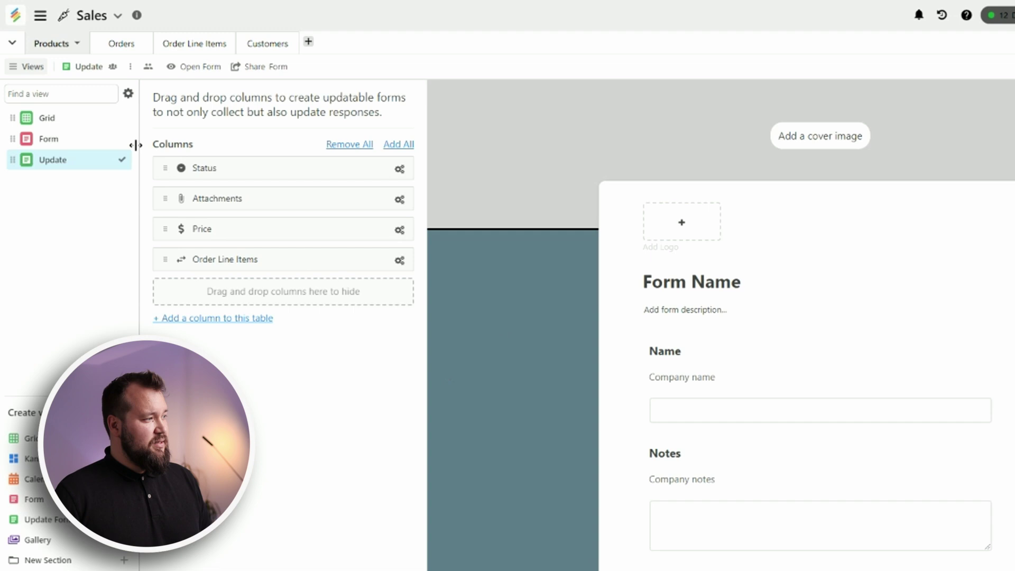
left_click(75, 119)
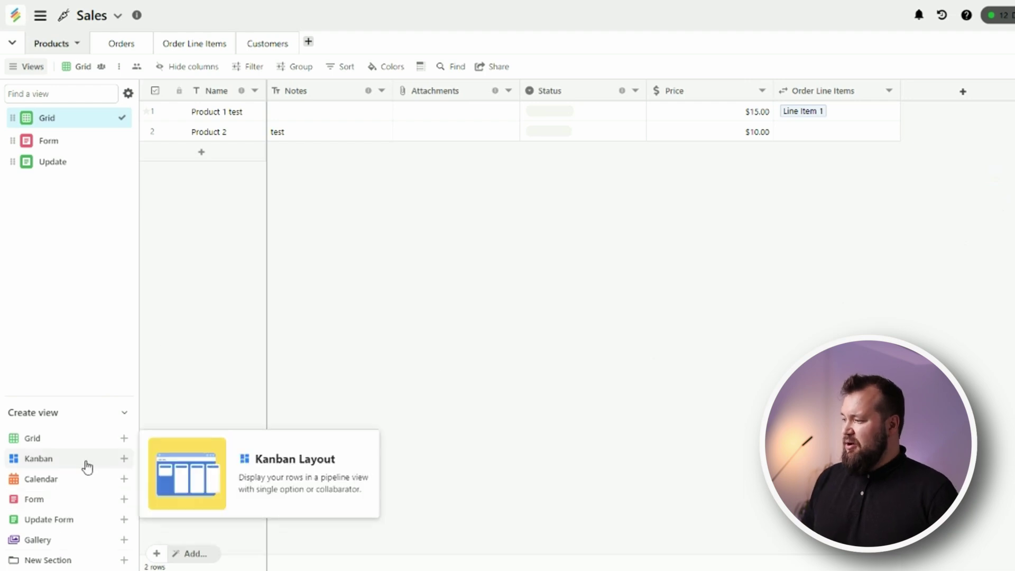
mouse_move(75, 544)
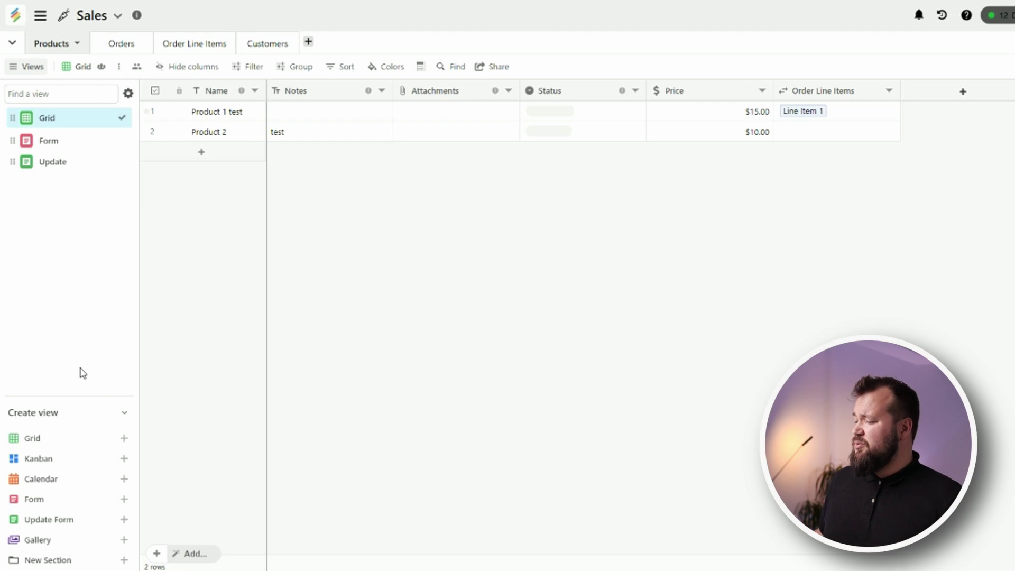
mouse_move(125, 477)
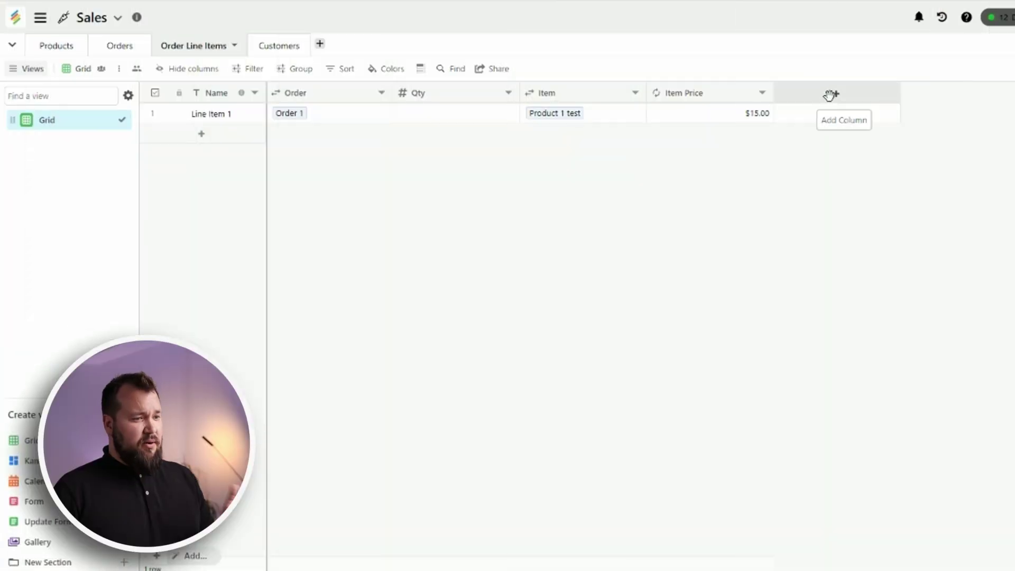
Add Column 5 from the + header and scroll the type list to Formula.
left_click(827, 96)
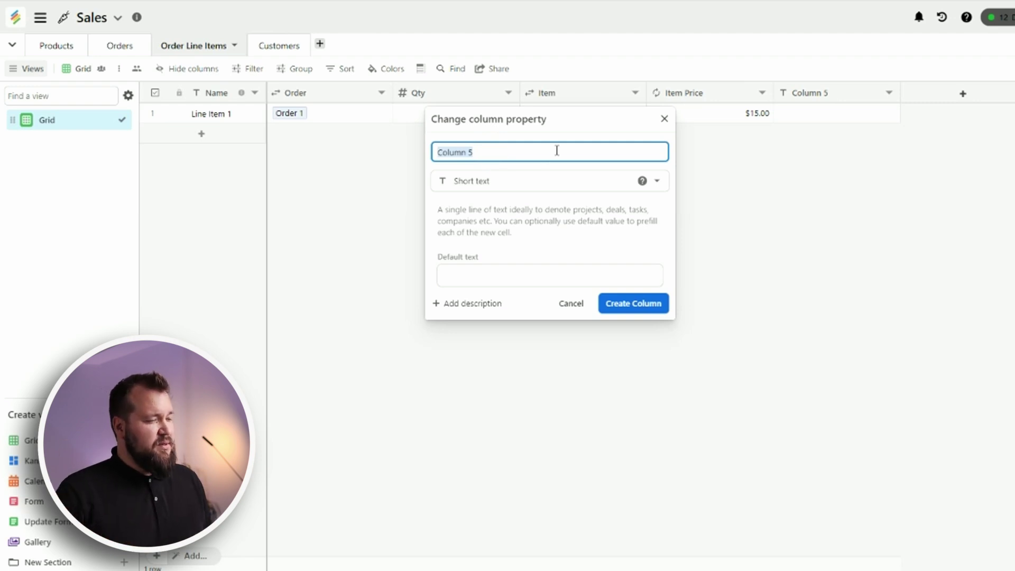
left_click(533, 181)
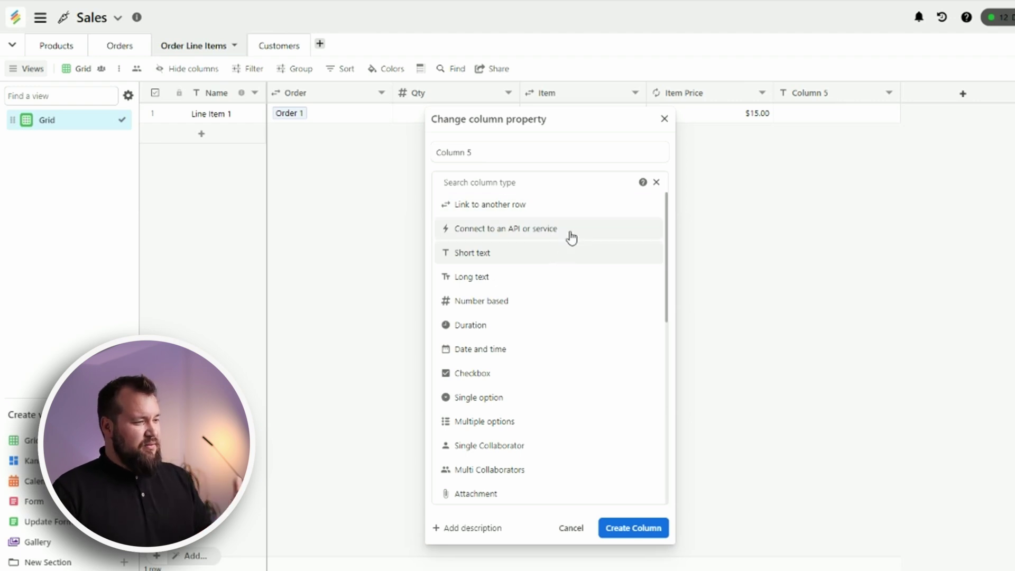
scroll(571, 291, "down", 2)
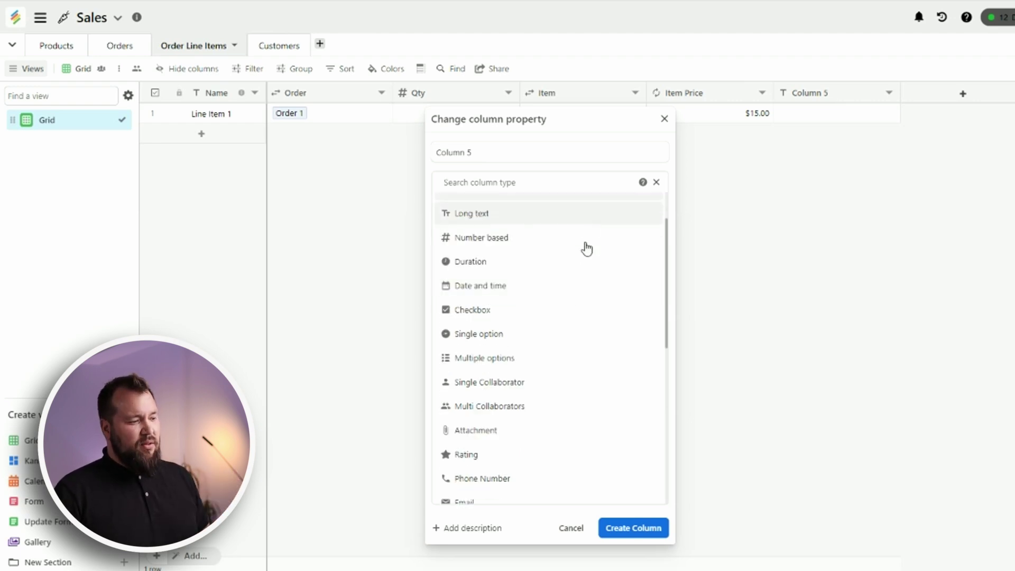
scroll(579, 296, "down", 4)
scroll(574, 302, "down", 4)
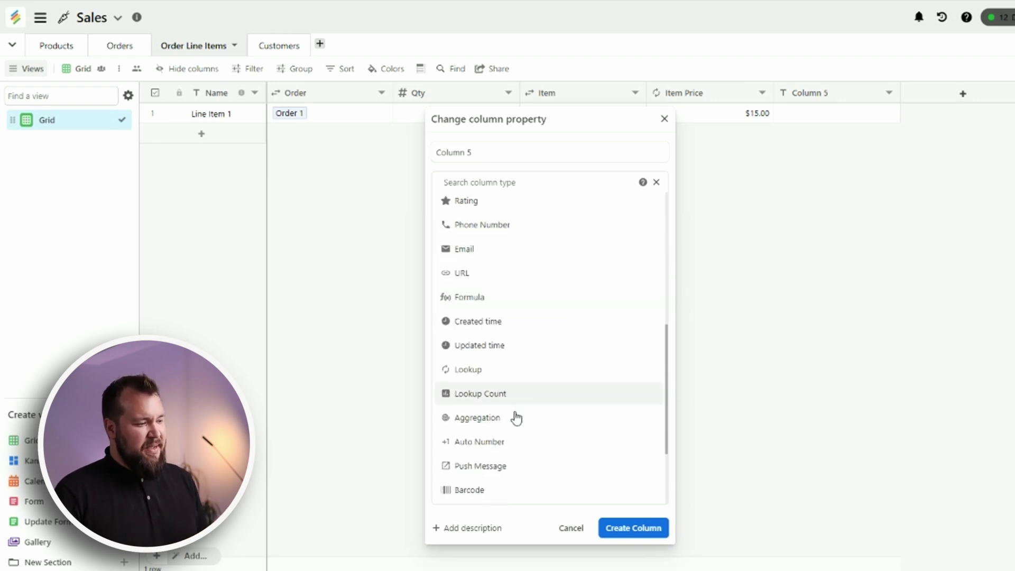
scroll(538, 474, "down", 4)
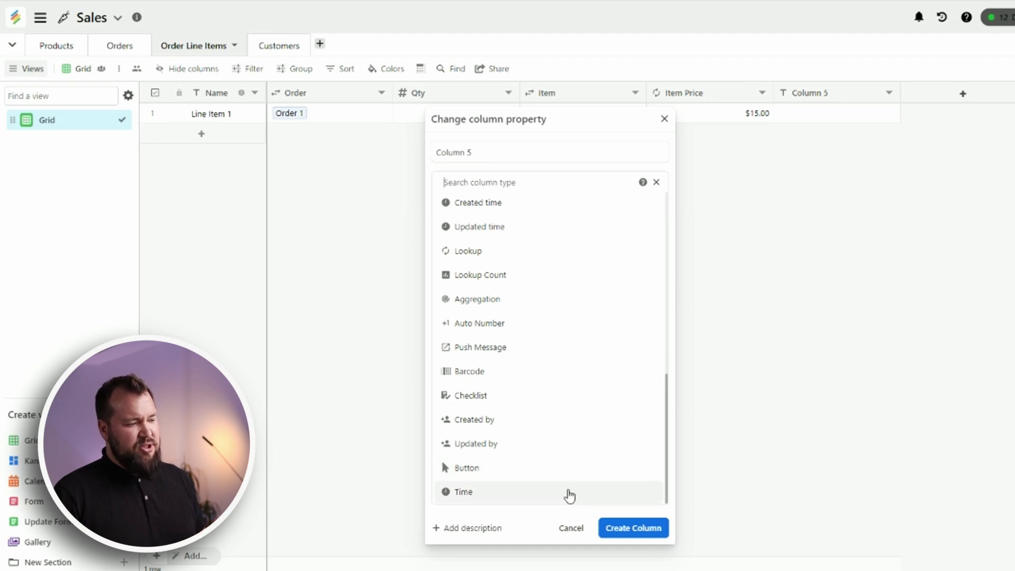
scroll(570, 465, "up", 2)
scroll(570, 465, "up", 4)
Choose Formula as the type and preview the available field suggestions.
left_click(522, 368)
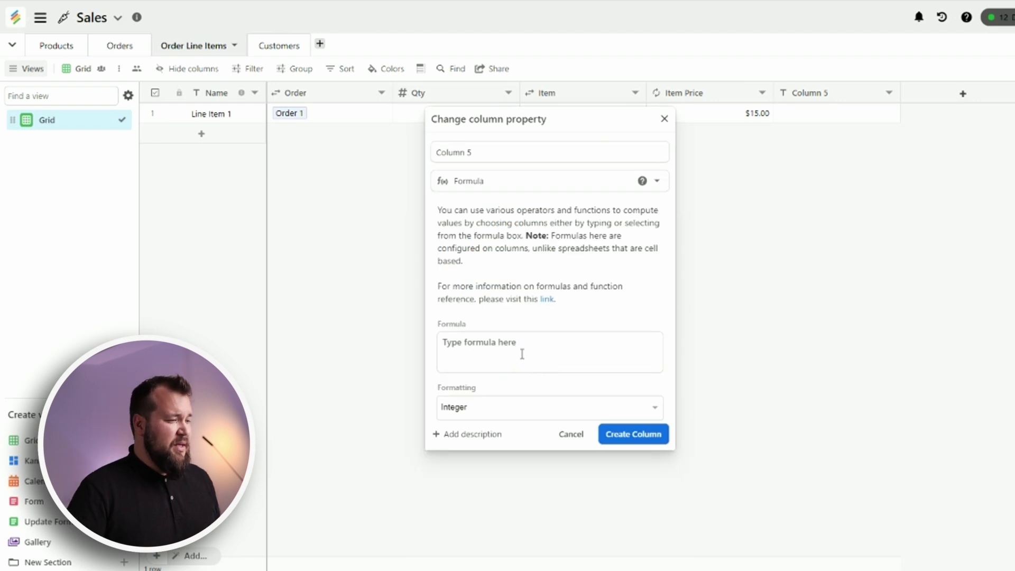
left_click(521, 350)
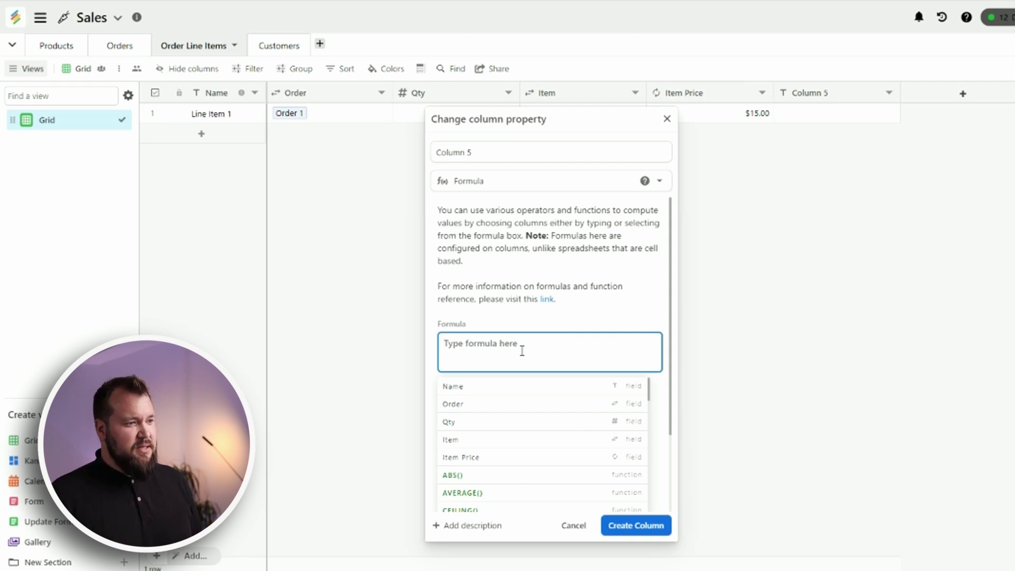
left_click(614, 139)
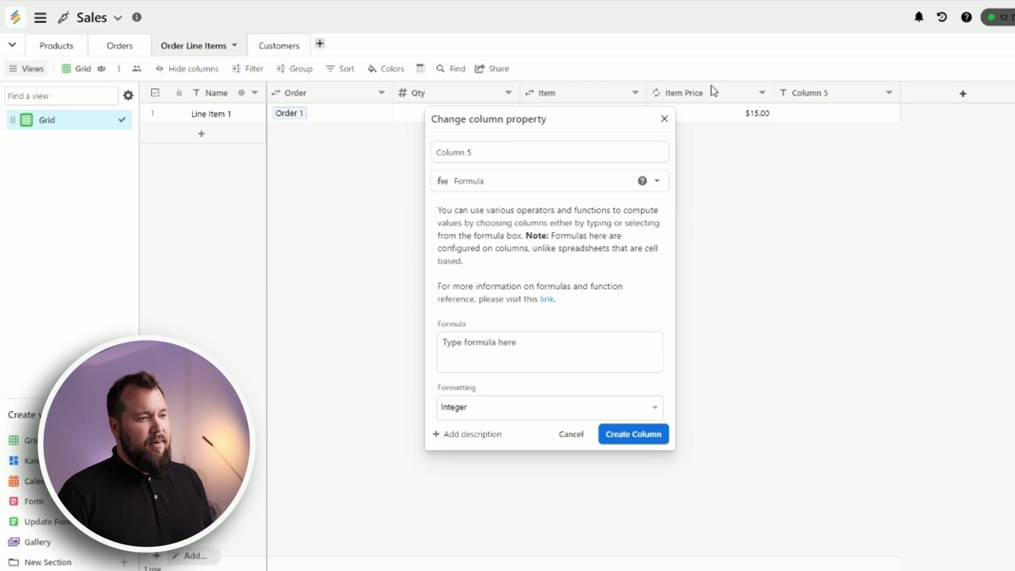
Enter Qty*Item Price in the formula box, then select the stray ITEM text.
left_click(486, 341)
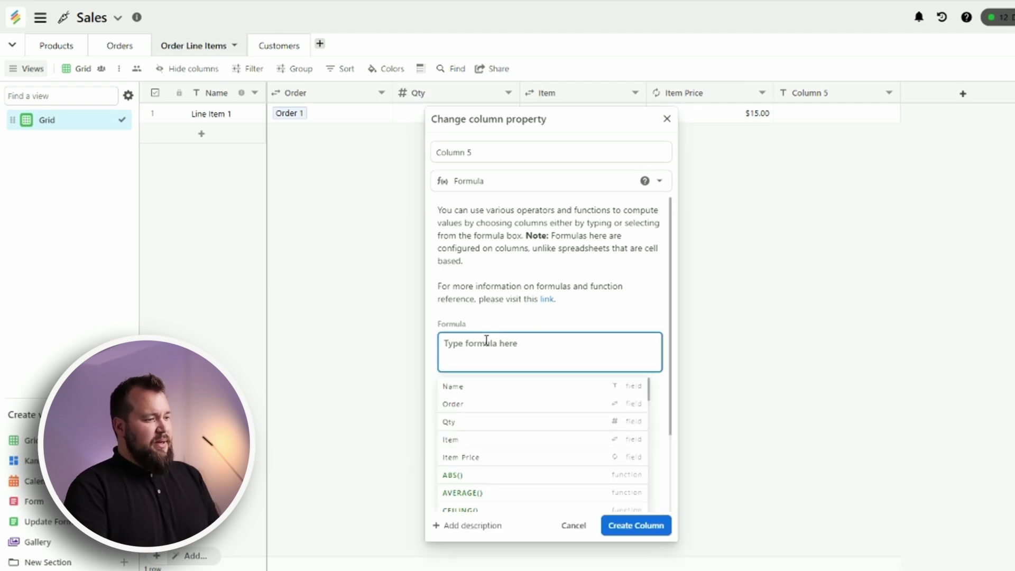
type("QTY")
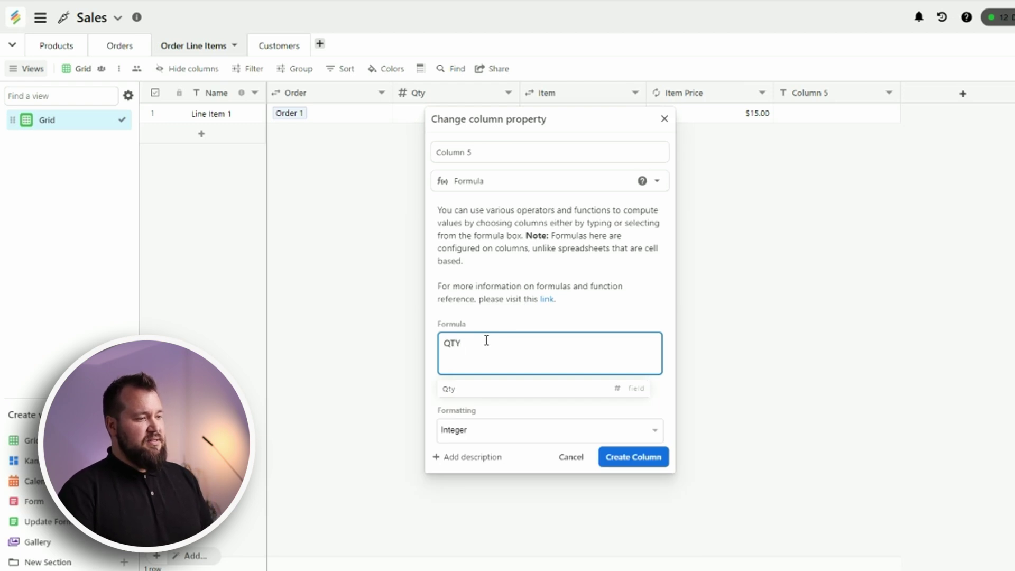
key("BackSpace")
key("Tab")
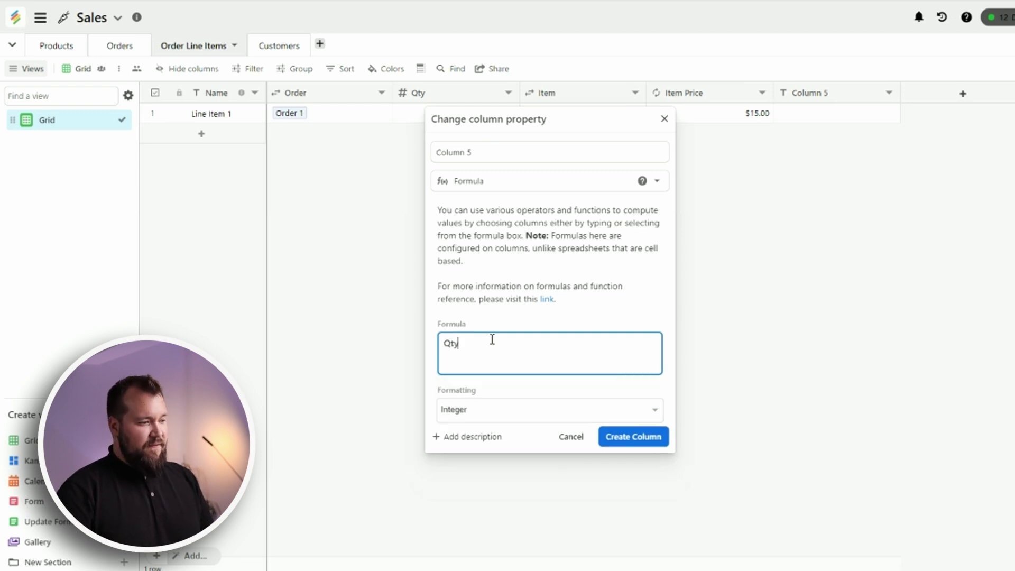
type("*")
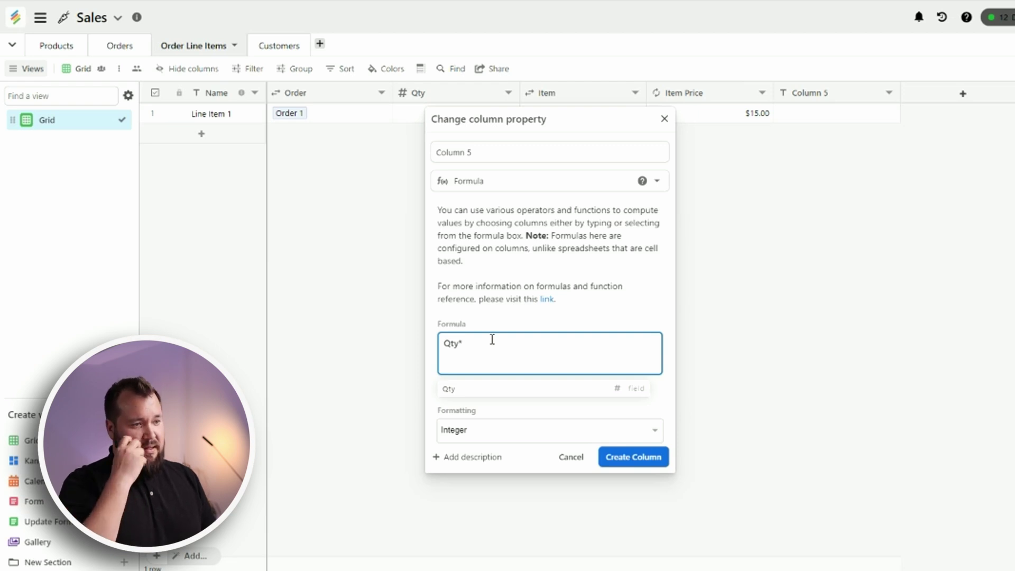
type("ITEM")
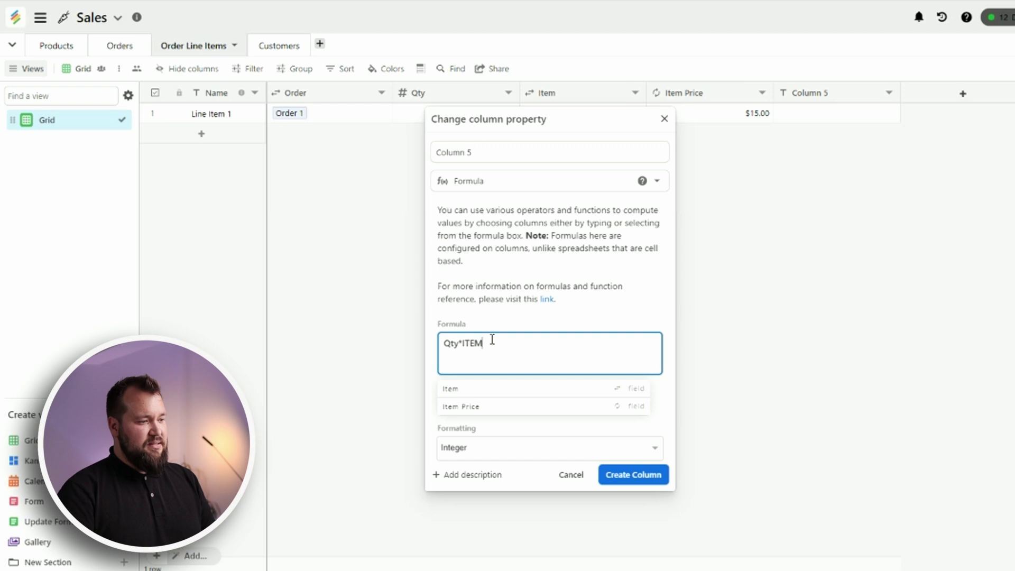
key("Down")
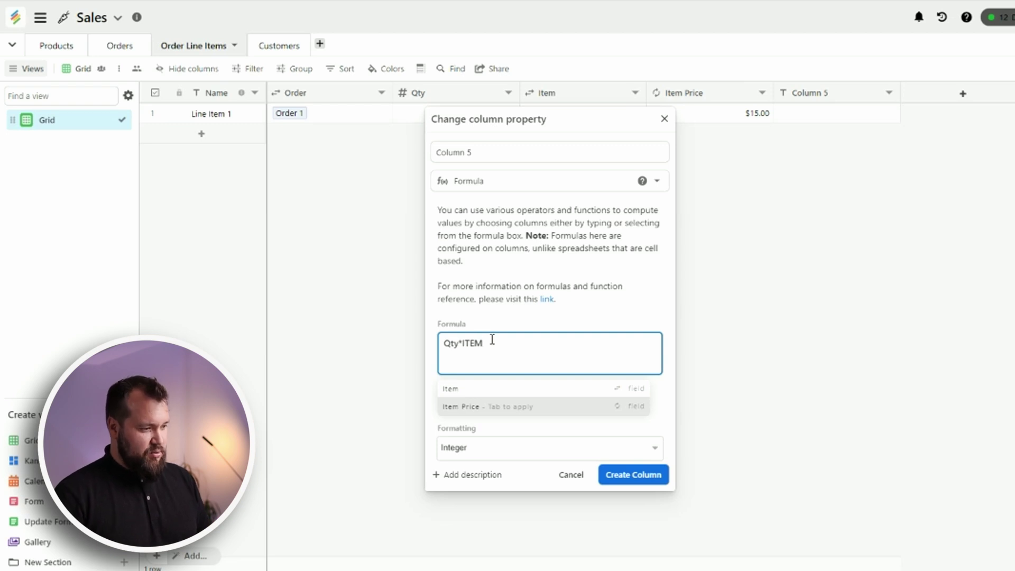
key("Tab")
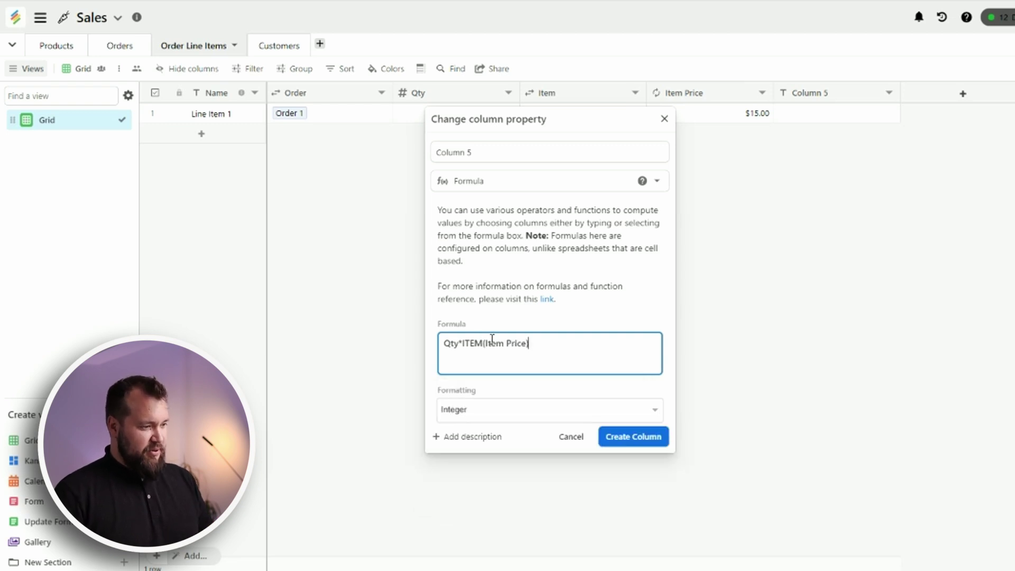
key("Left")
key("Left")
key("Left")
key("Left")
key("Left")
key("Left")
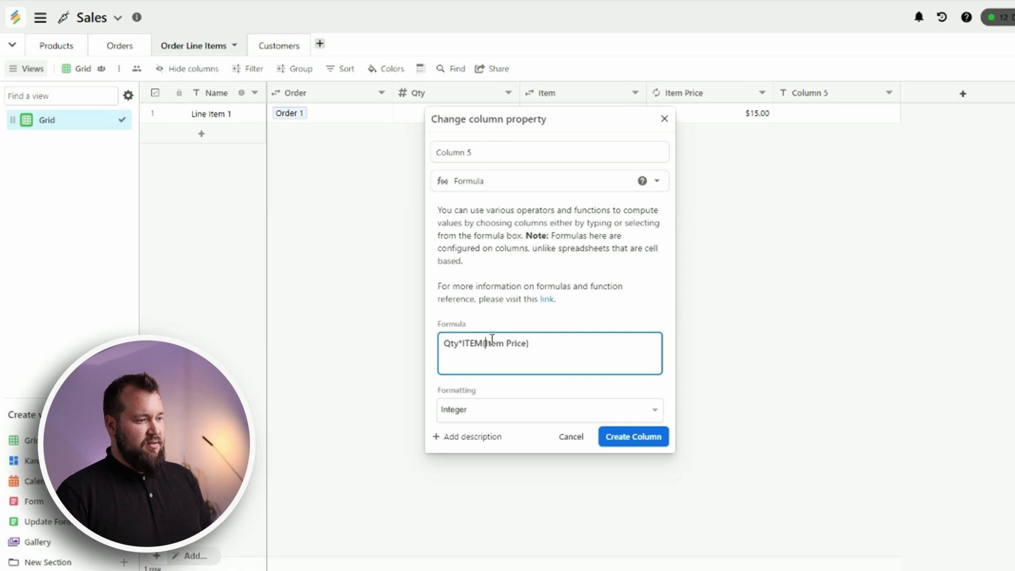
key("shift+Left")
key("shift+Left")
key("shift+Left")
key("shift+Left")
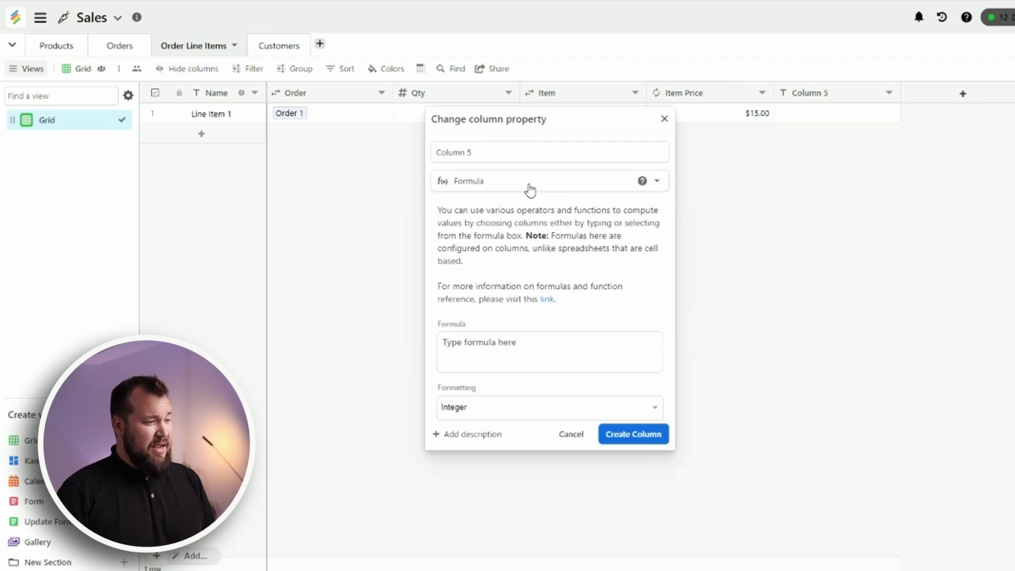
Reset the type to Formula and enter (Item Price)*Qty, removing the stray ITEM.
left_click(529, 183)
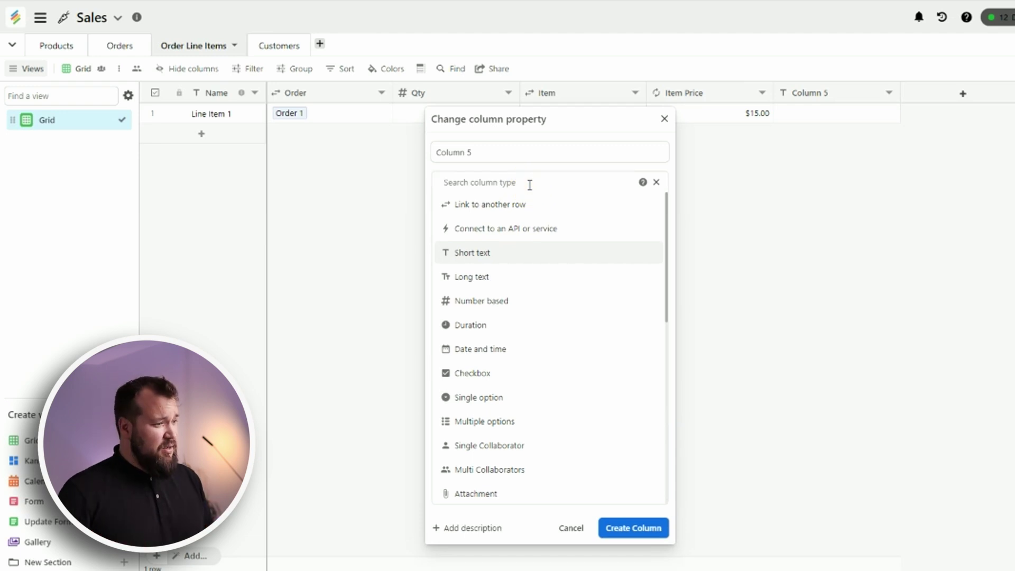
type("FOR")
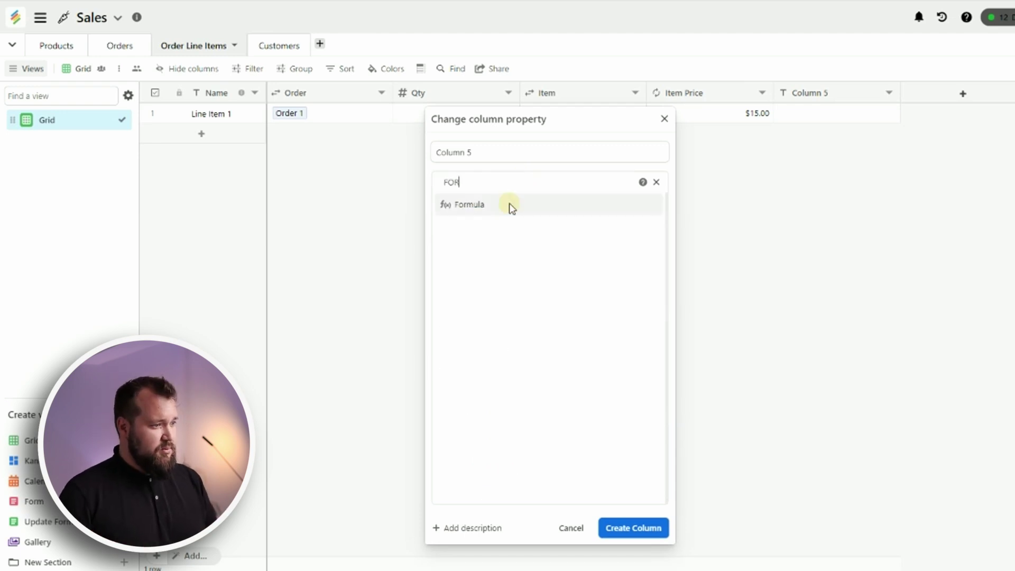
left_click(512, 205)
left_click(491, 347)
type("IT")
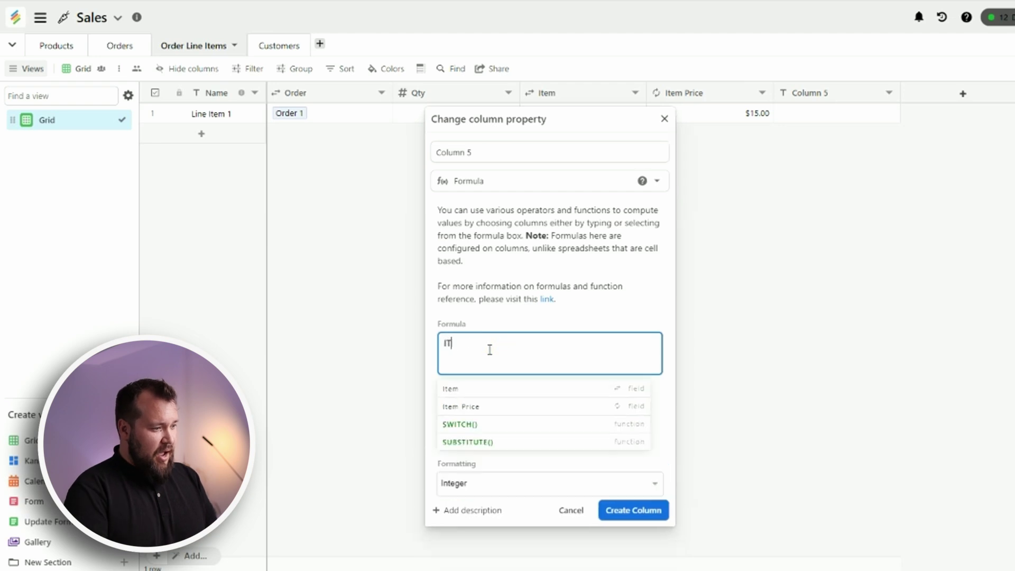
type("EM(")
key("Down")
key("Tab")
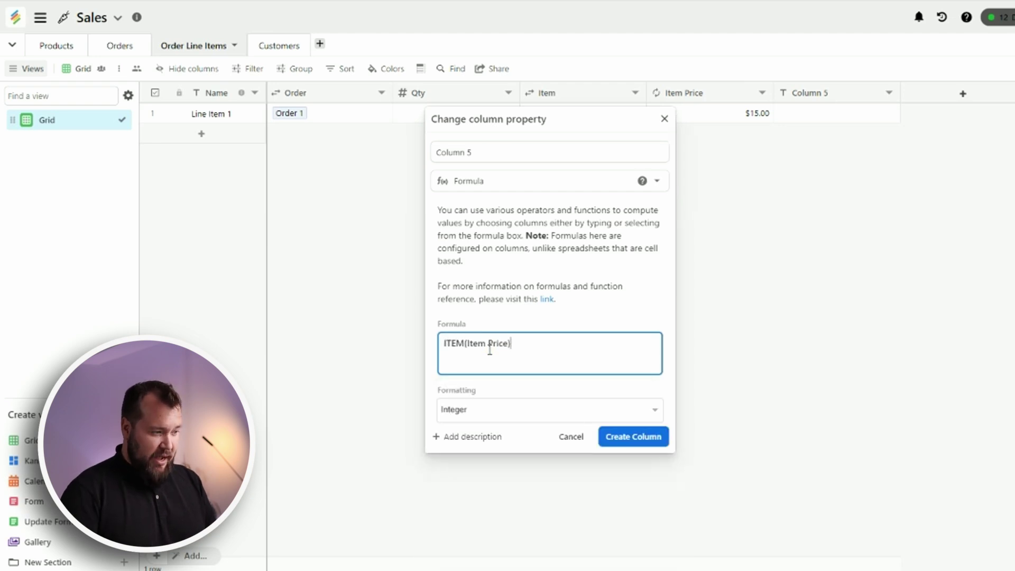
key("Left")
key("shift+Home")
key("BackSpace")
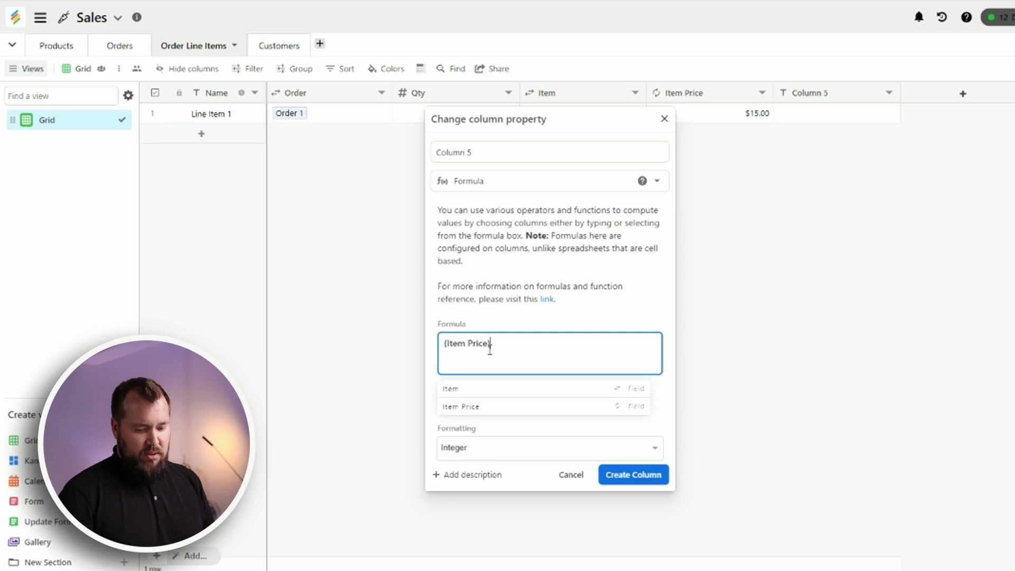
type("*QT")
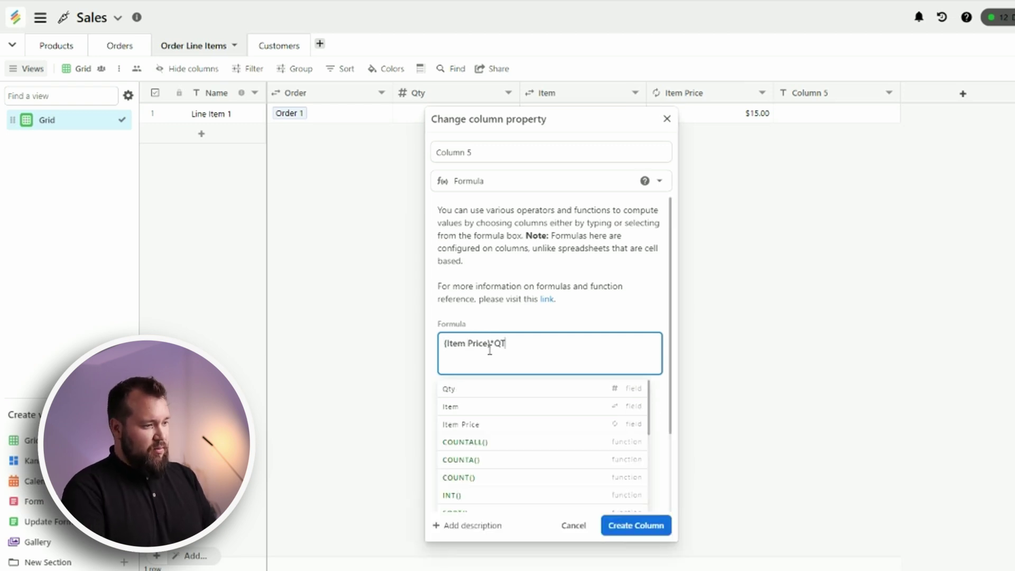
left_click(493, 390)
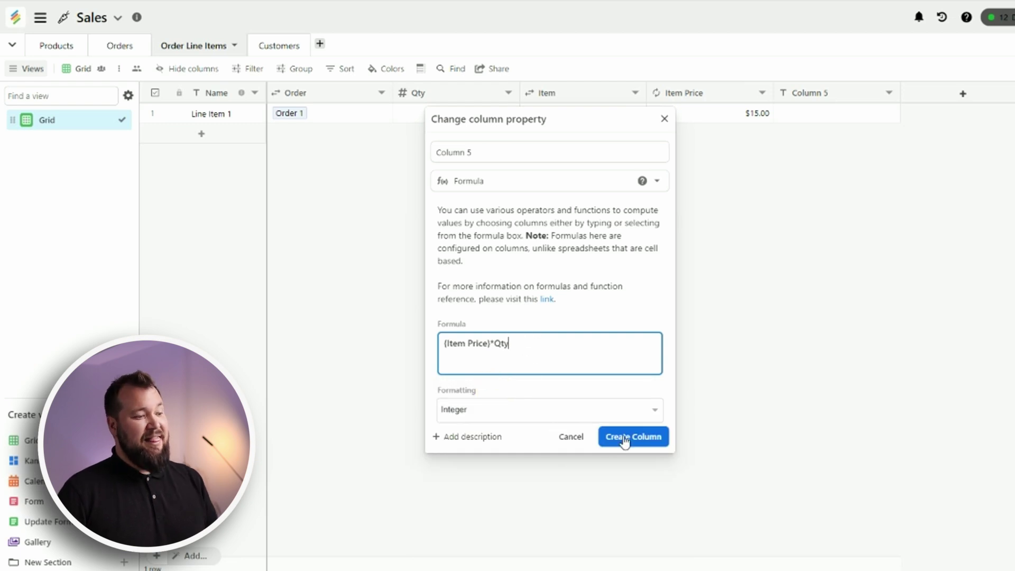
Format the result as $ currency with two decimals and create the column.
left_click(601, 416)
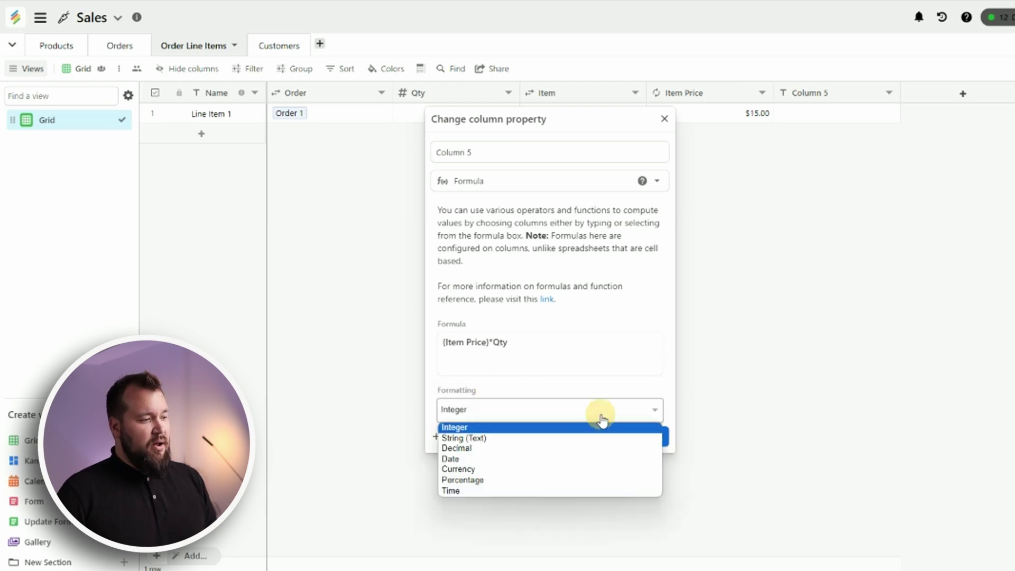
left_click(565, 469)
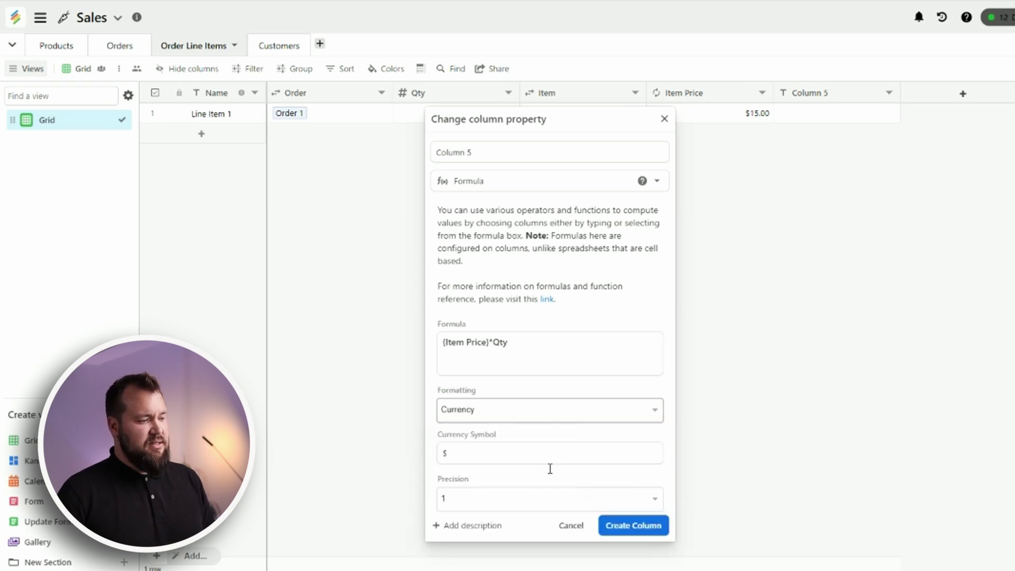
left_click(534, 498)
left_click(512, 418)
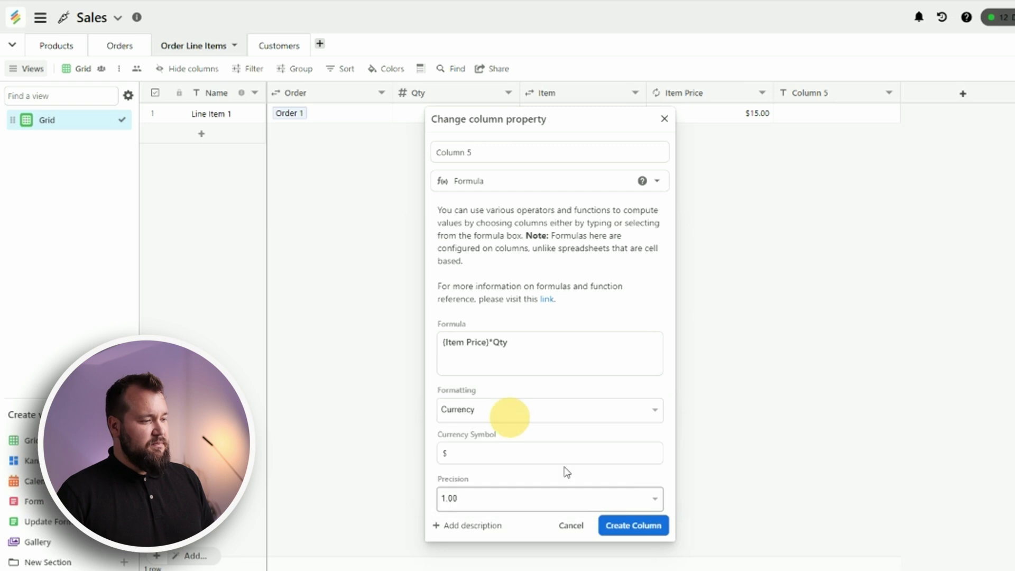
left_click(640, 525)
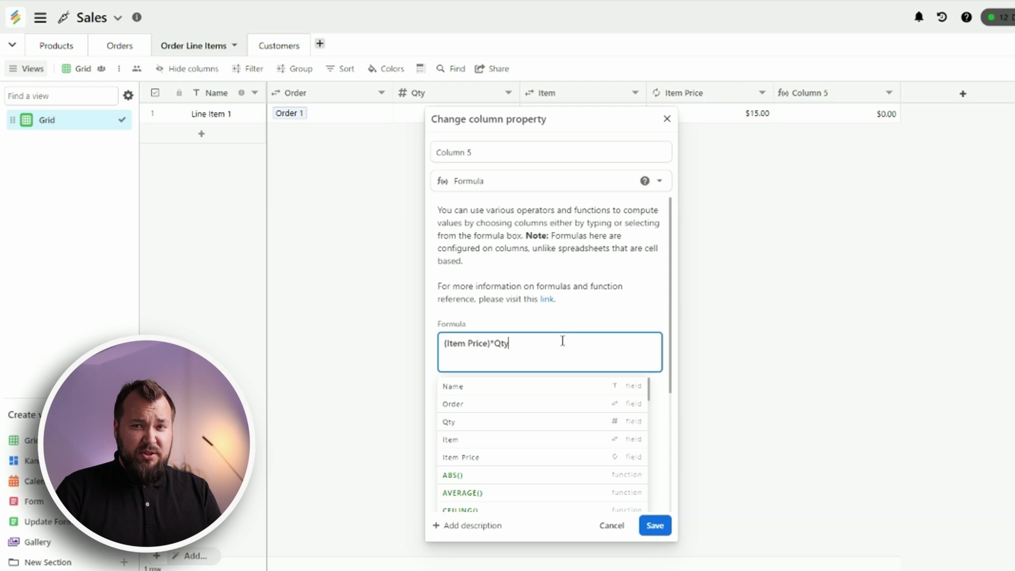
Browse down the formula function list.
scroll(539, 433, "down", 7)
scroll(543, 429, "down", 10)
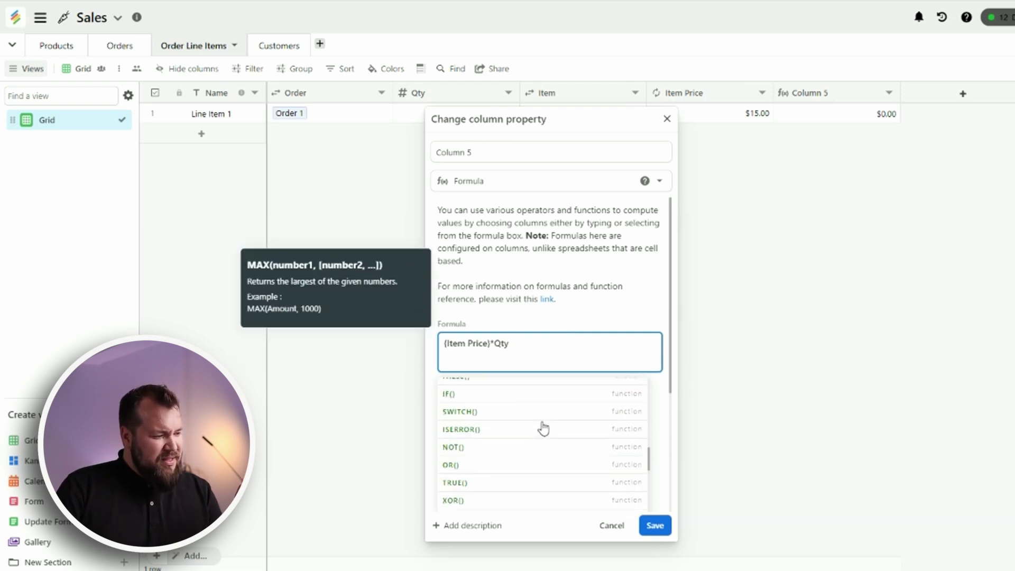
scroll(545, 430, "down", 8)
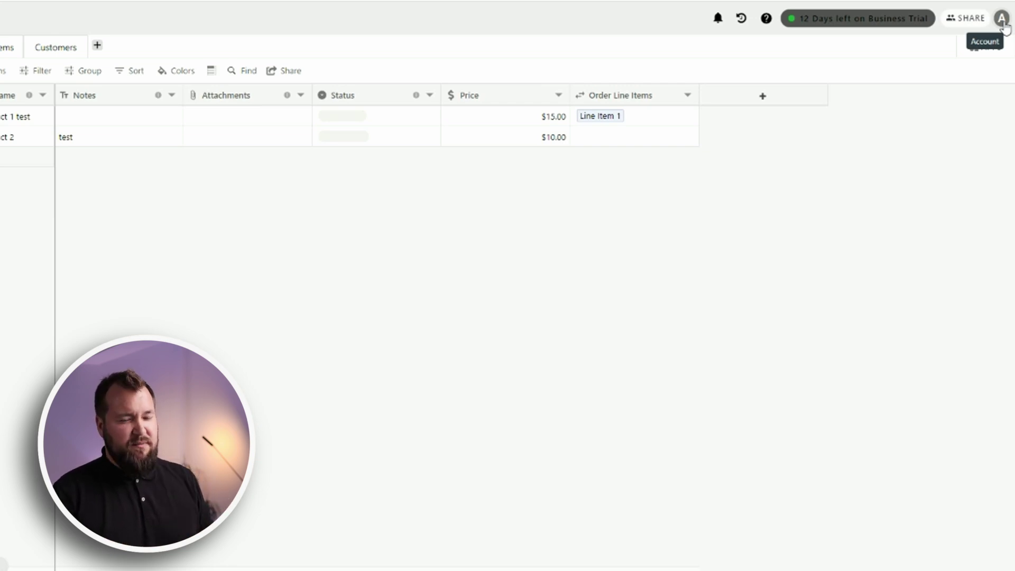
Reach Integrations through the account menu, then open the Powerups page.
left_click(1003, 21)
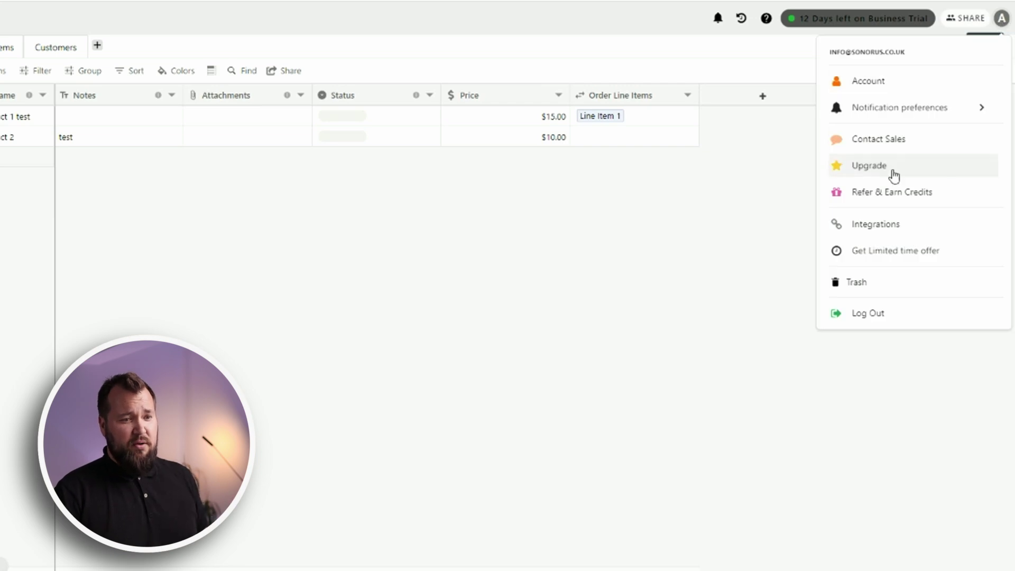
left_click(1001, 24)
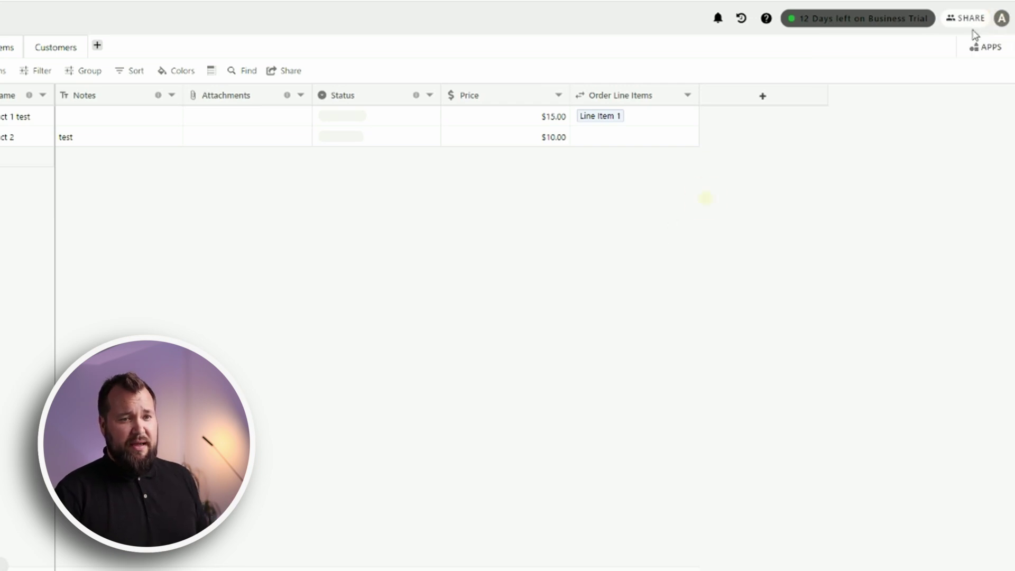
left_click(1002, 21)
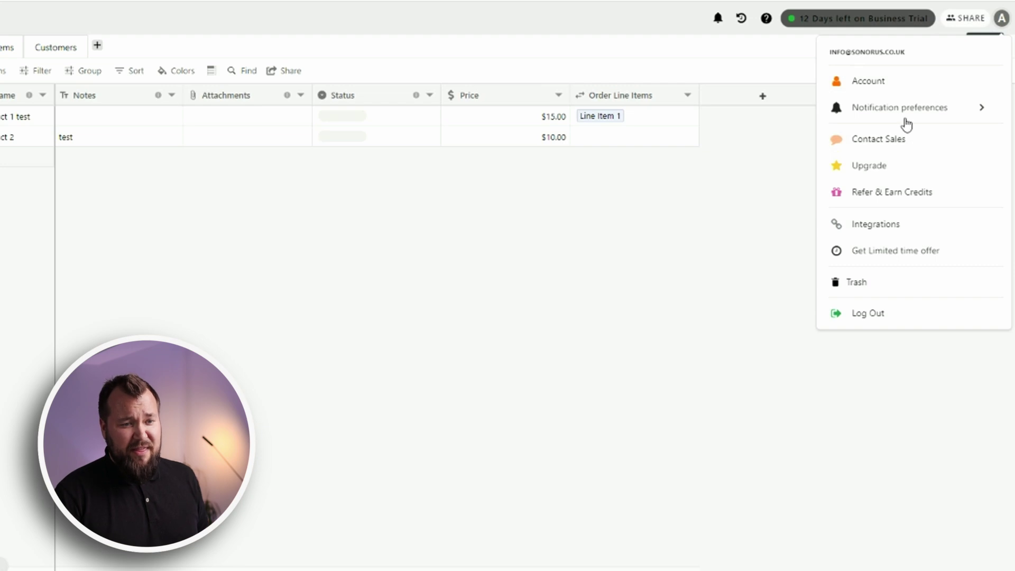
left_click(878, 224)
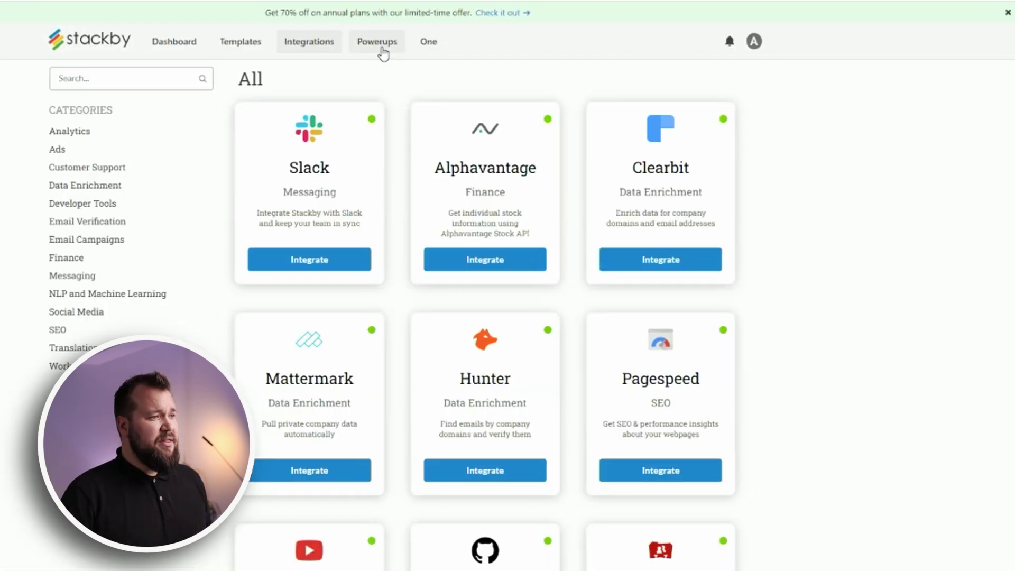
left_click(385, 50)
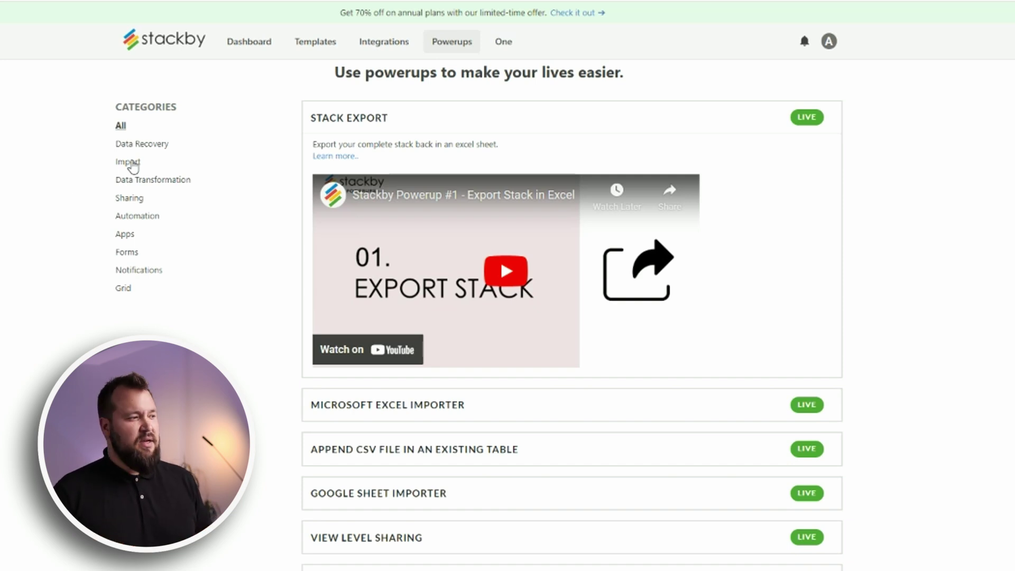
Open Integrations and scroll through cards like Slack, Clearbit and Hunter.
left_click(385, 37)
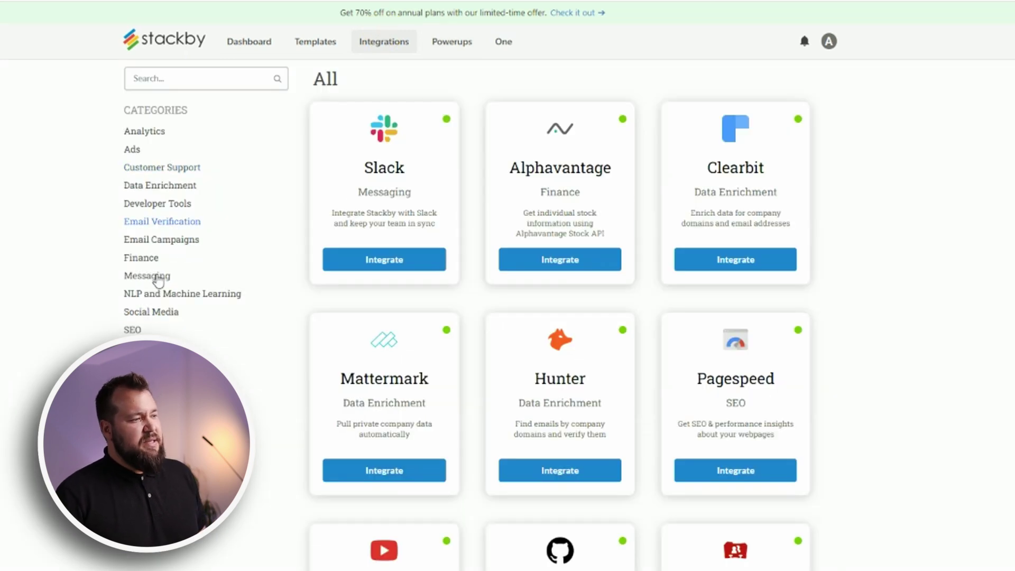
scroll(913, 382, "down", 1)
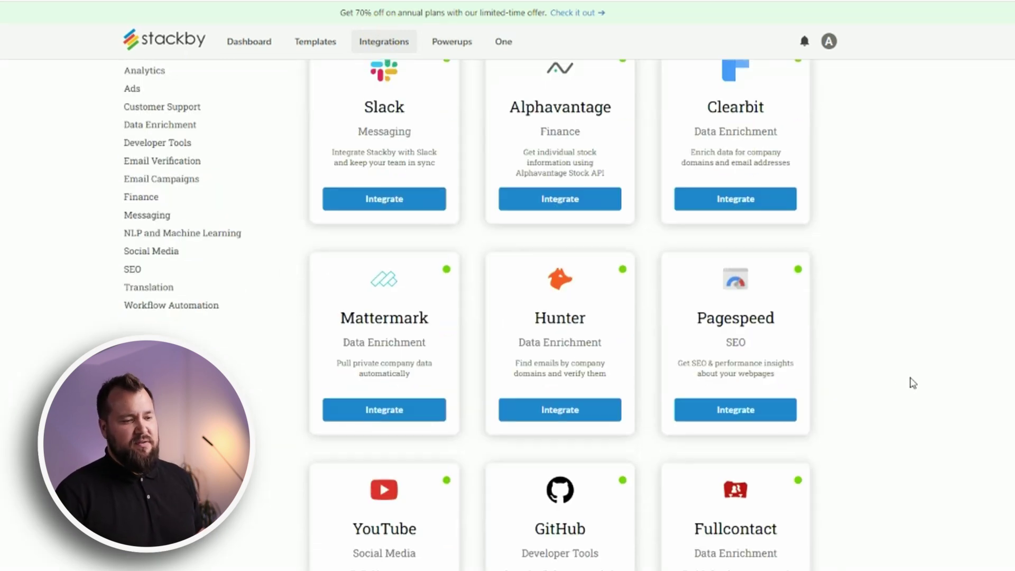
scroll(911, 370, "down", 4)
scroll(911, 367, "up", 5)
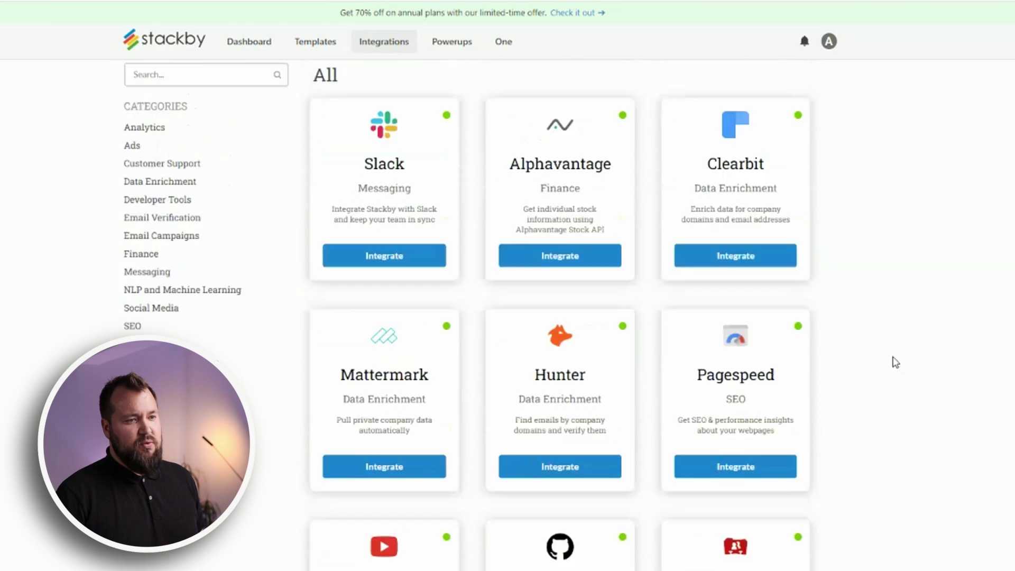